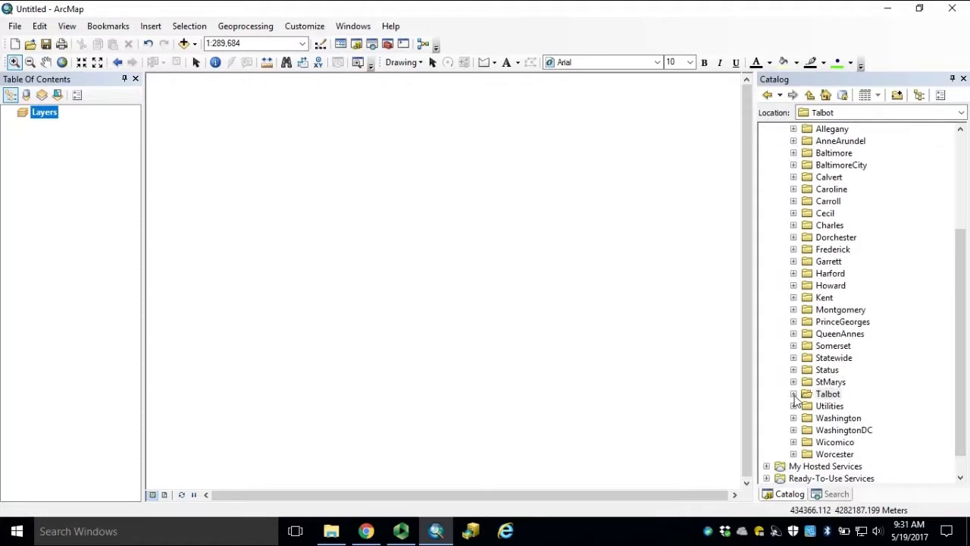
Step: Add the MD_talbot_dem_m image service from the server's Talbot folder to the map
click(794, 395)
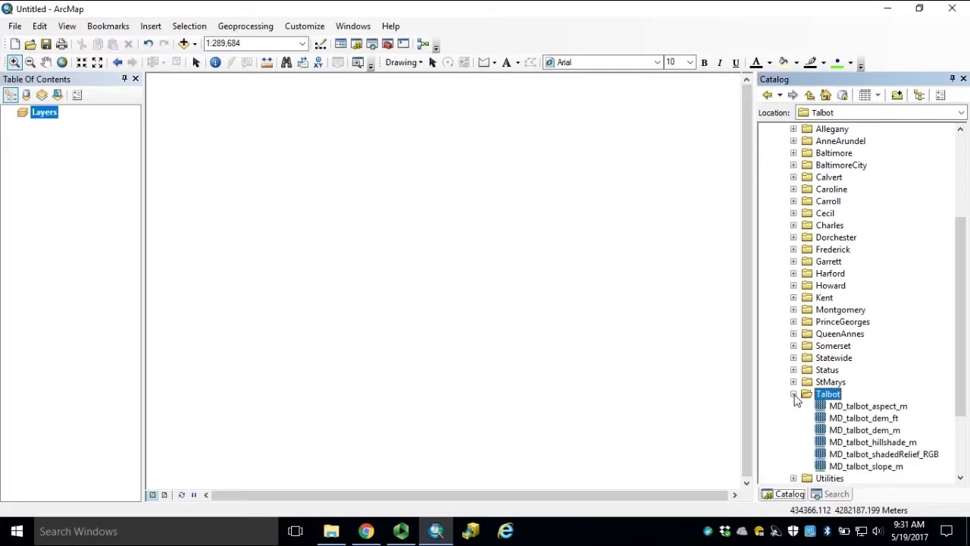
click(856, 429)
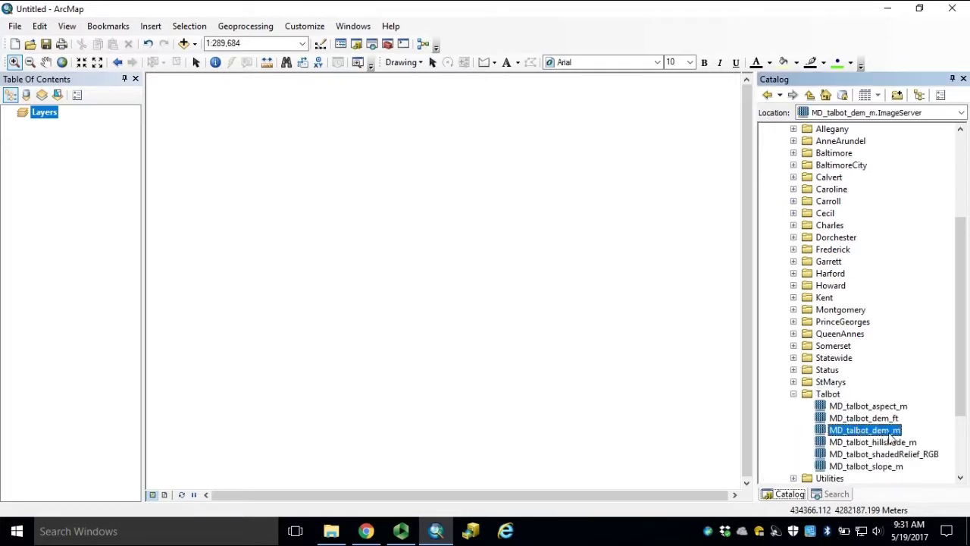
drag(885, 434, 542, 370)
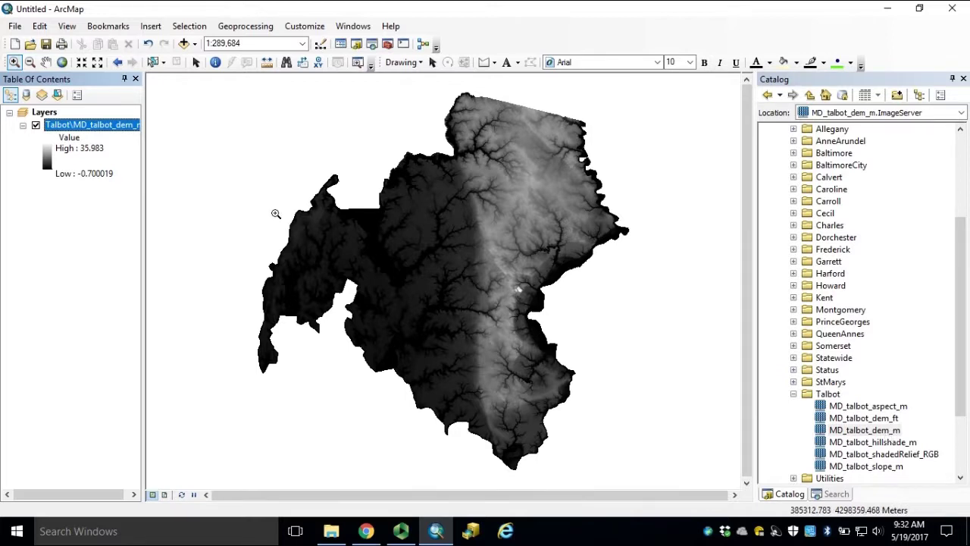
Step: Apply the Hillshade processing template to the Talbot DEM layer, returning raw pixel values when using the identify tool
right_click(78, 131)
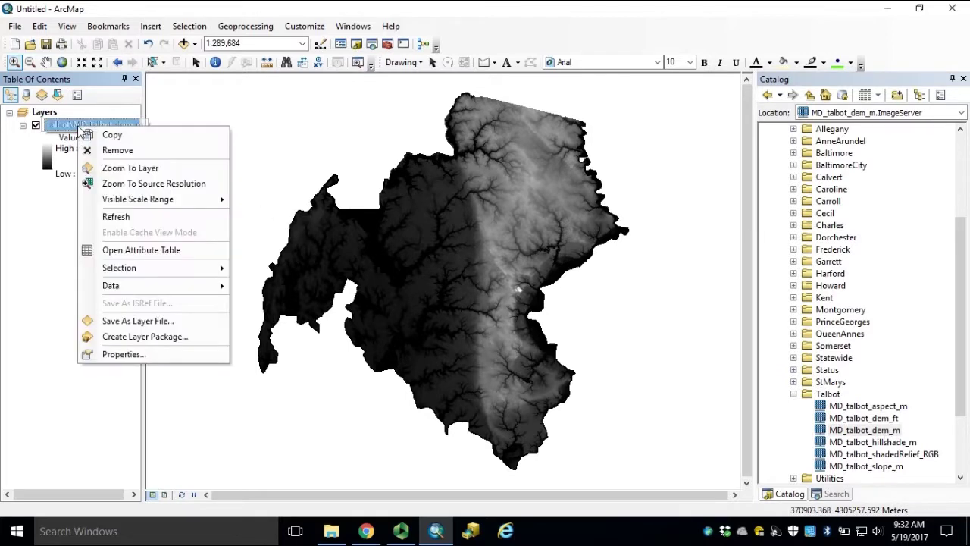
click(167, 361)
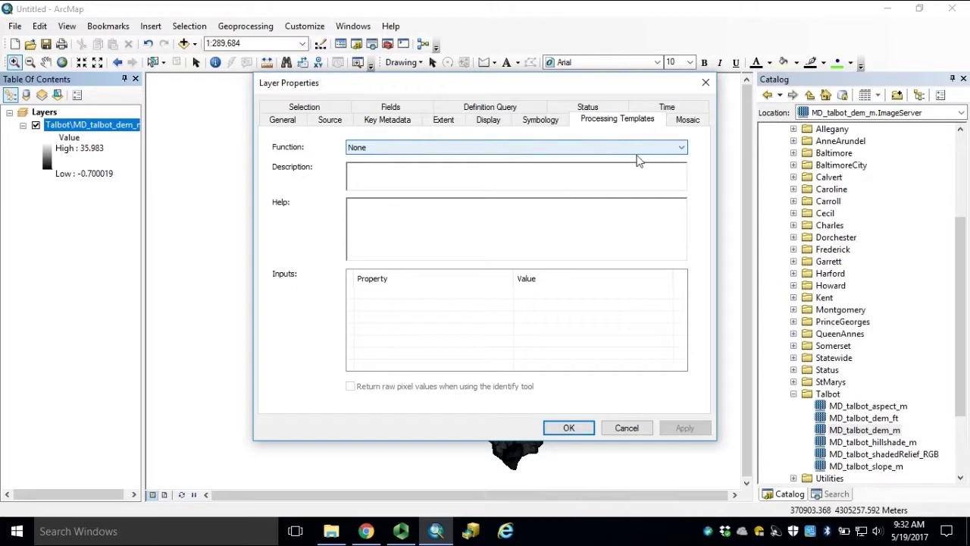
click(682, 148)
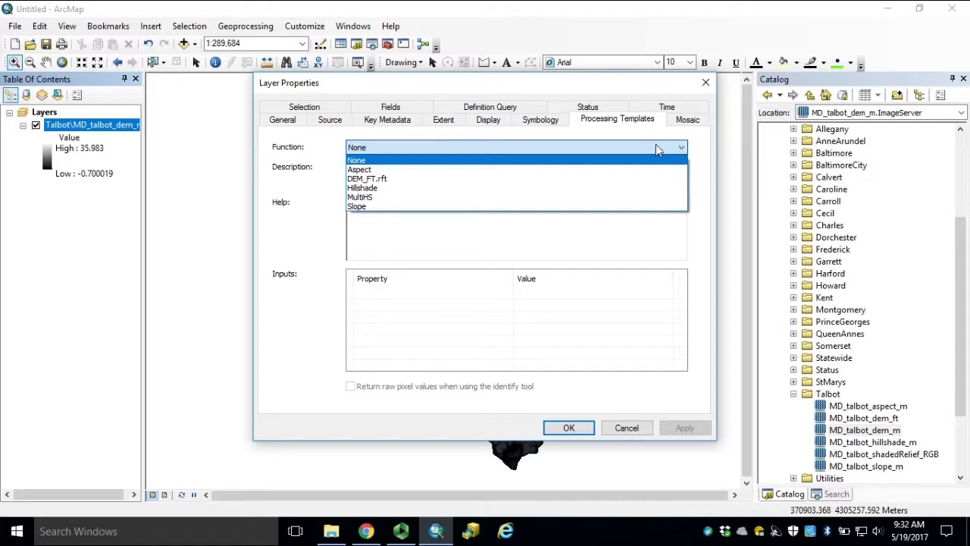
click(378, 188)
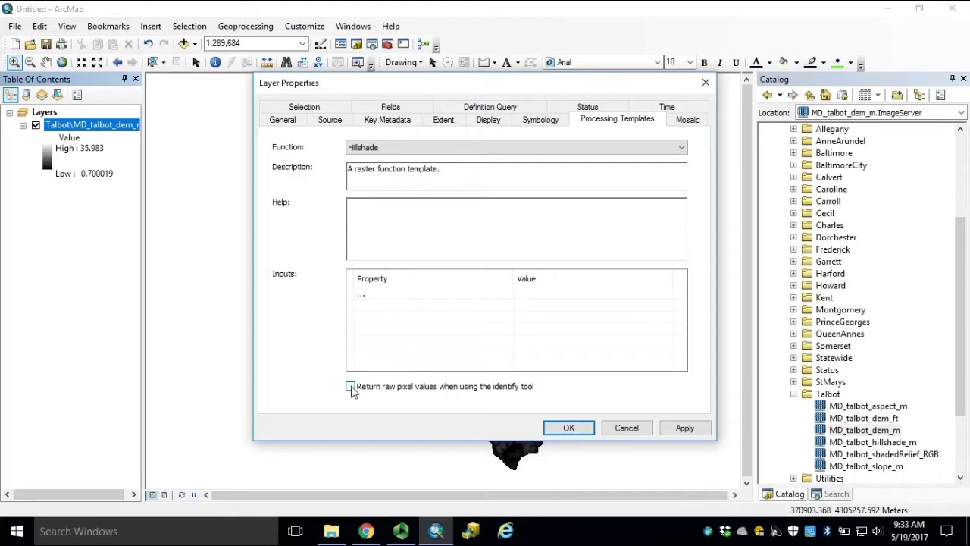
click(351, 387)
click(684, 429)
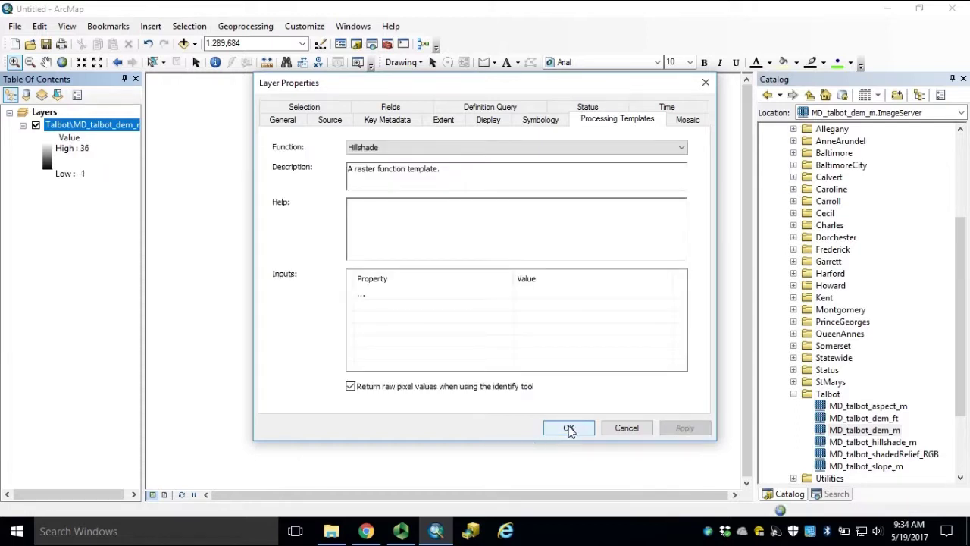
click(568, 428)
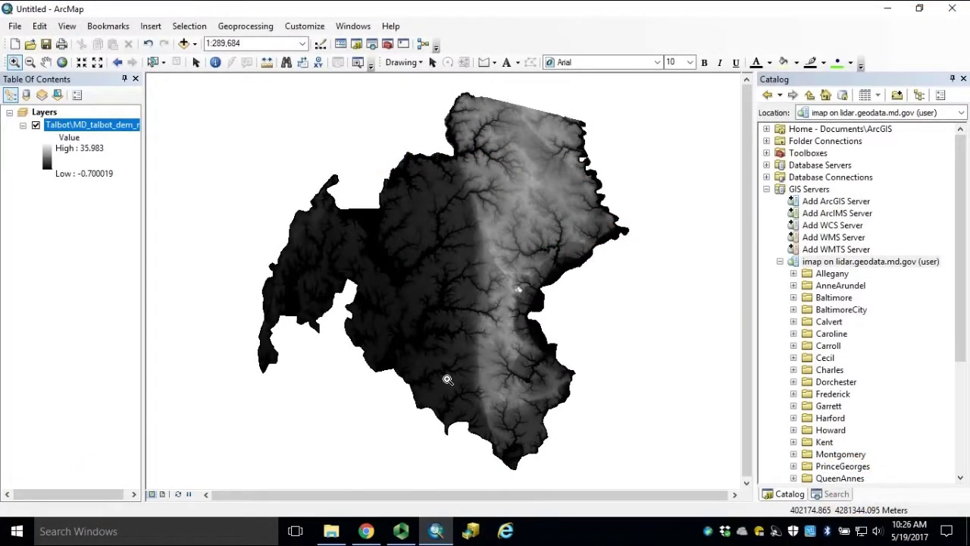
Step: Apply the Slope processing template to the Talbot DEM layer, without returning raw pixel values
double_click(95, 126)
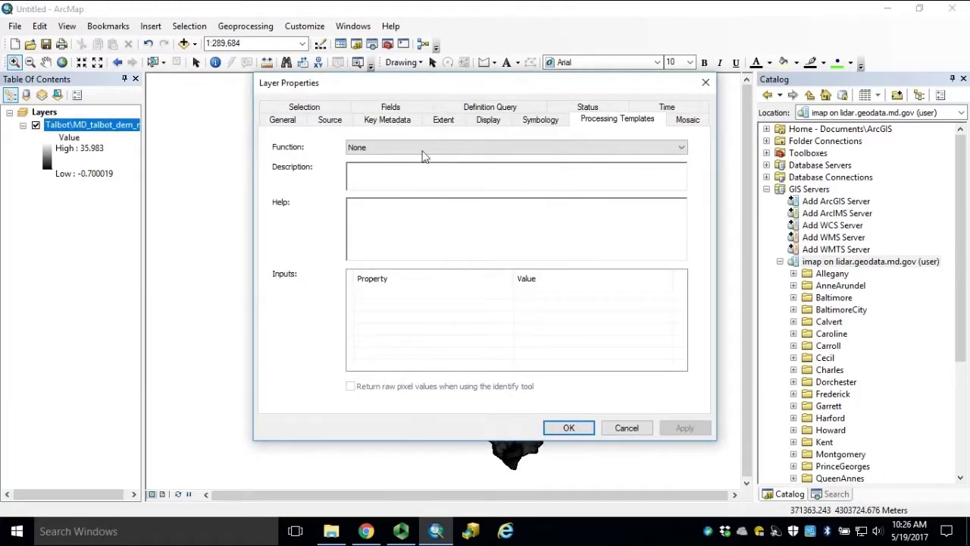
click(467, 149)
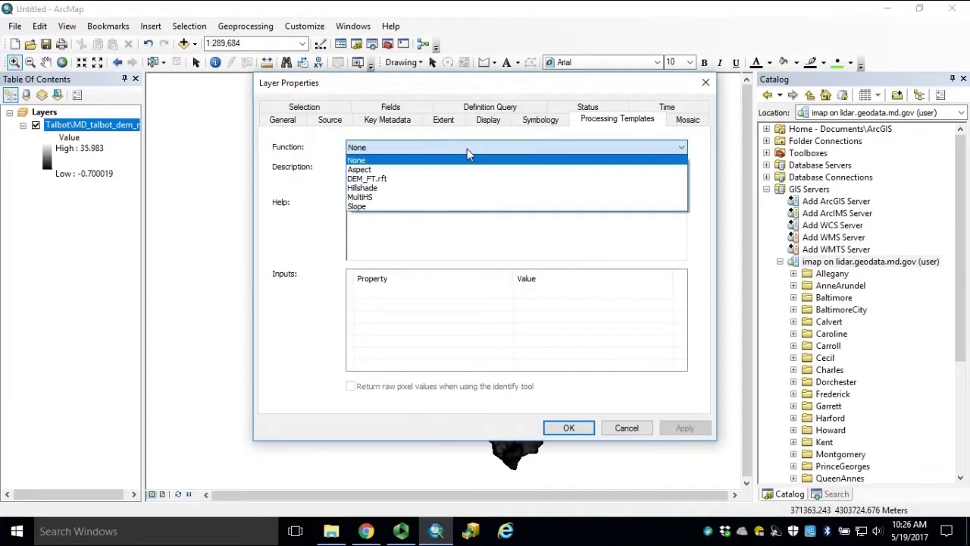
click(409, 207)
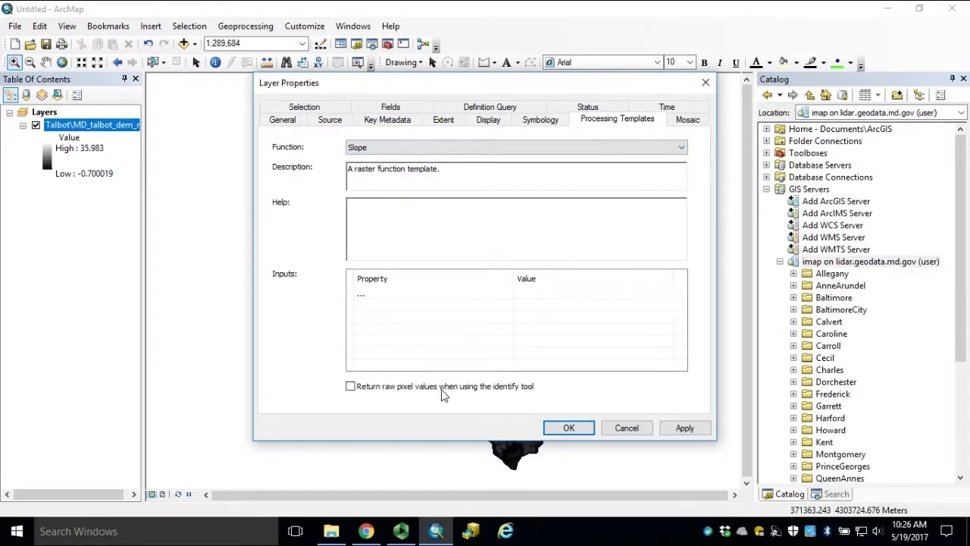
click(686, 428)
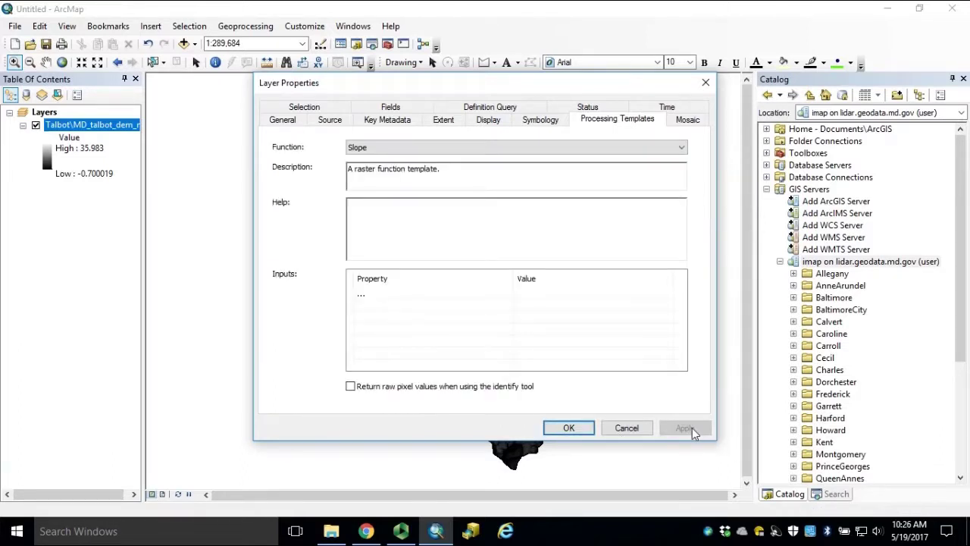
Step: Set the layer's stretch statistics to From Current Display Extent in its symbology and apply the change
click(541, 122)
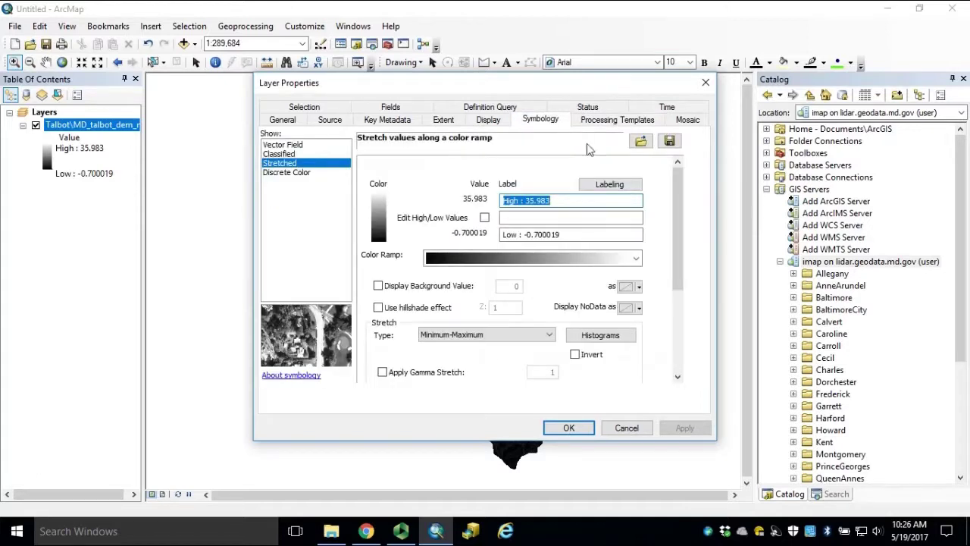
drag(675, 199, 677, 287)
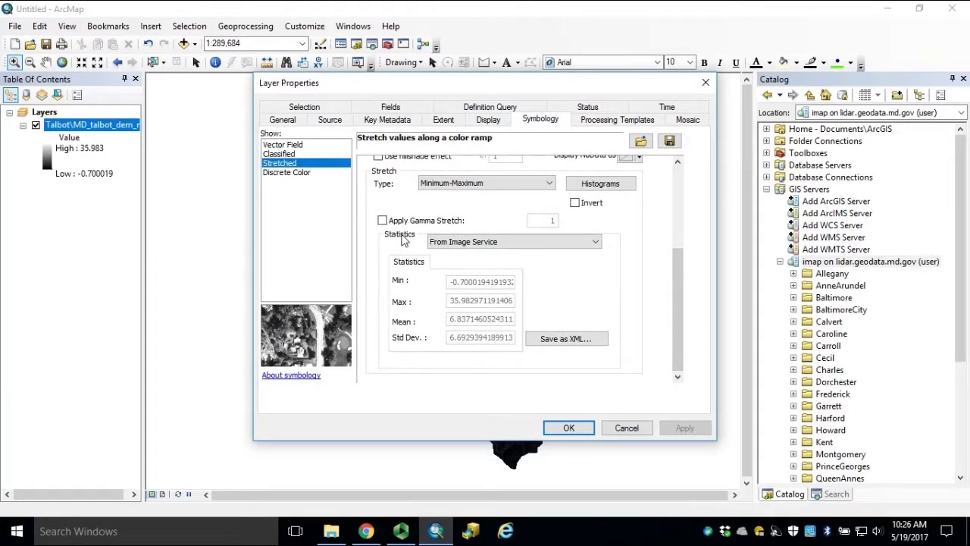
click(499, 240)
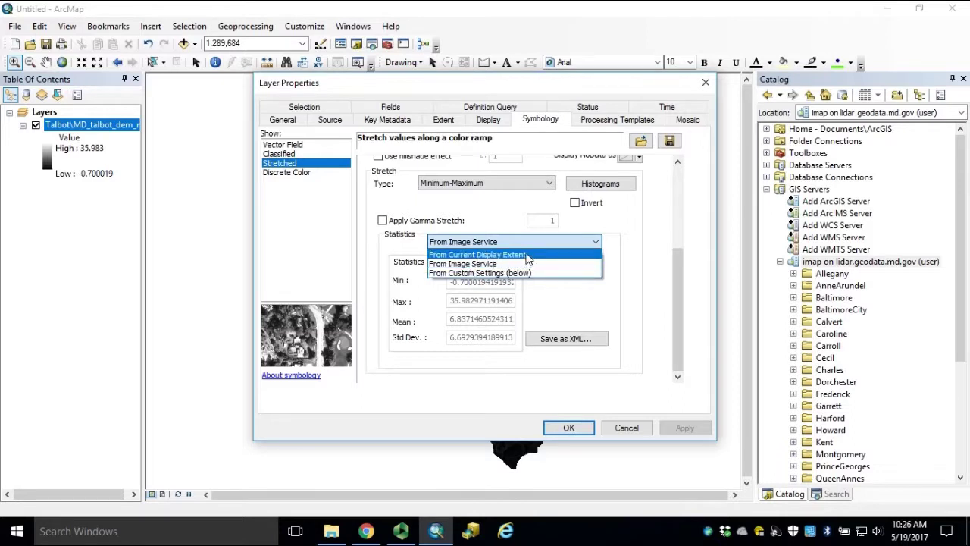
click(528, 256)
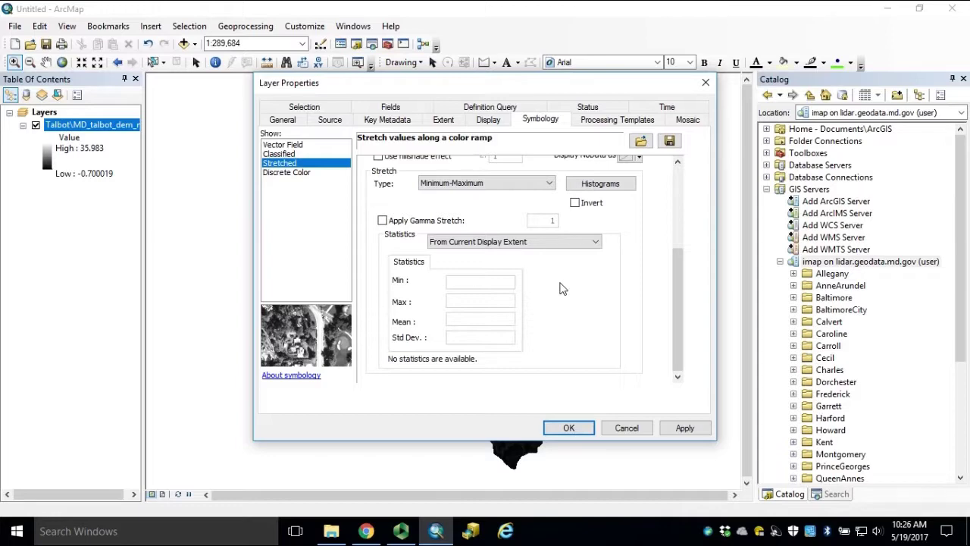
click(685, 429)
click(568, 429)
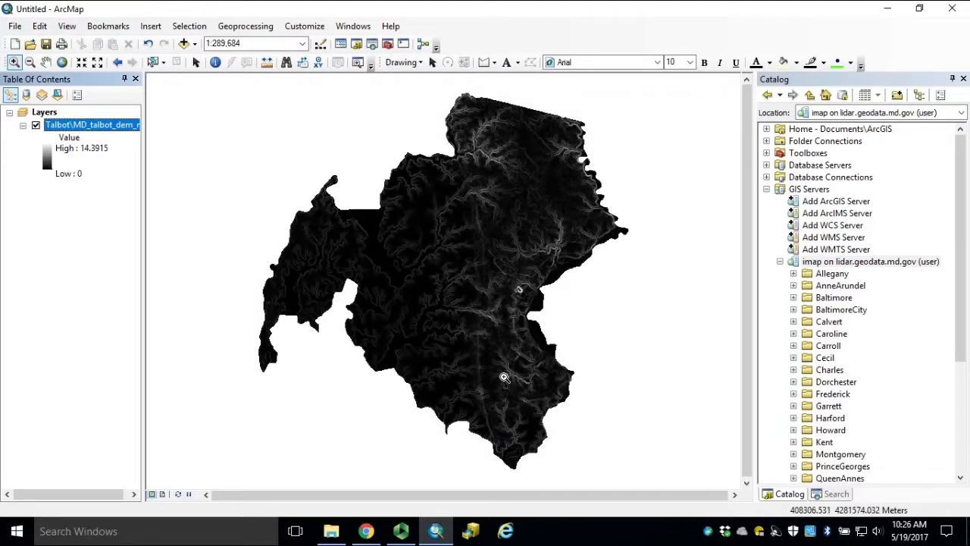
Step: Examine the slope rendering at closer scales around the county's central creeks, and return to the full extent
drag(394, 247, 459, 312)
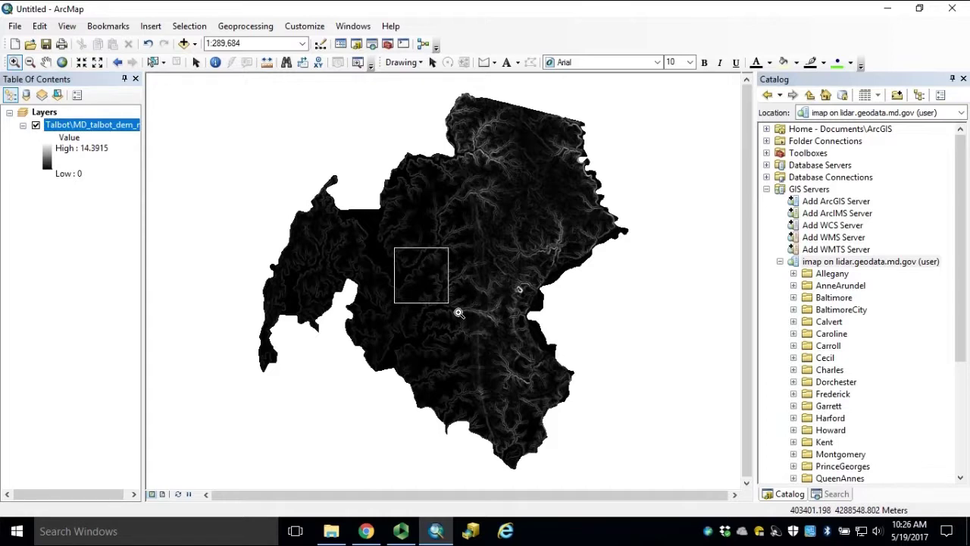
drag(458, 313, 458, 312)
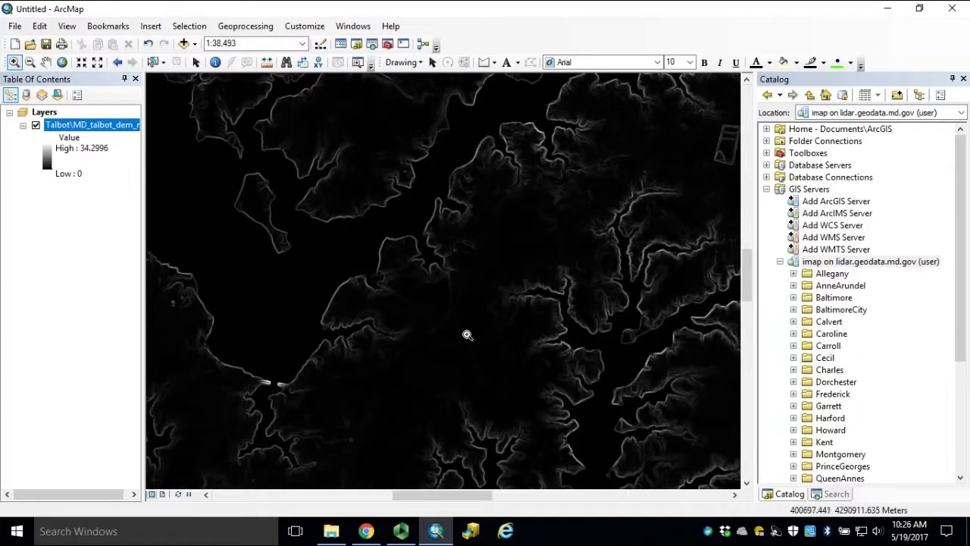
drag(422, 333, 473, 383)
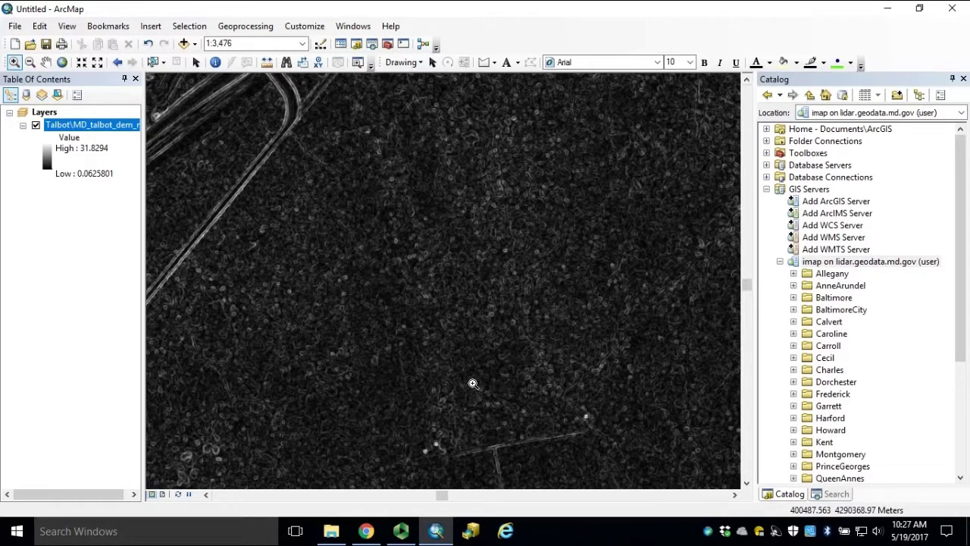
click(62, 63)
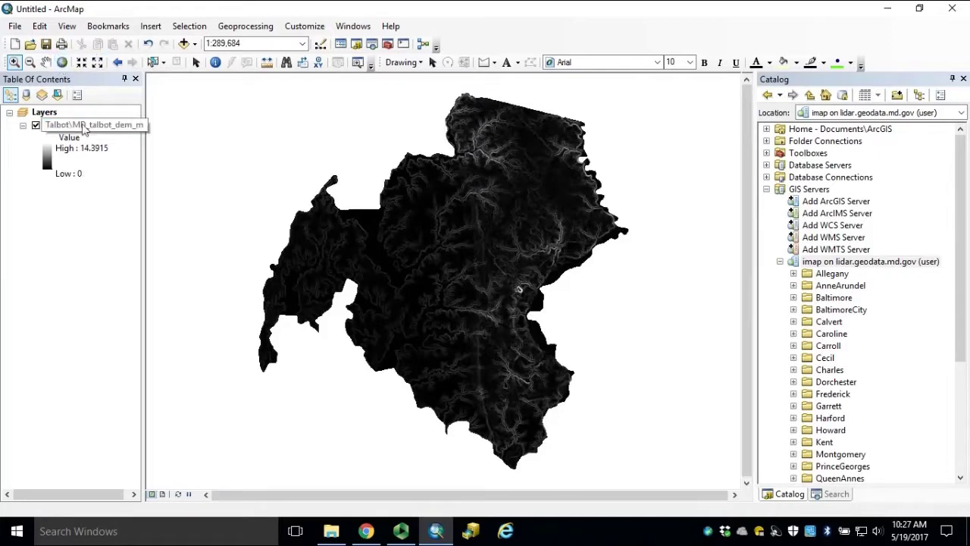
Step: Turn off Graphic View for the Talbot layer's color ramps so they are listed by name
double_click(92, 126)
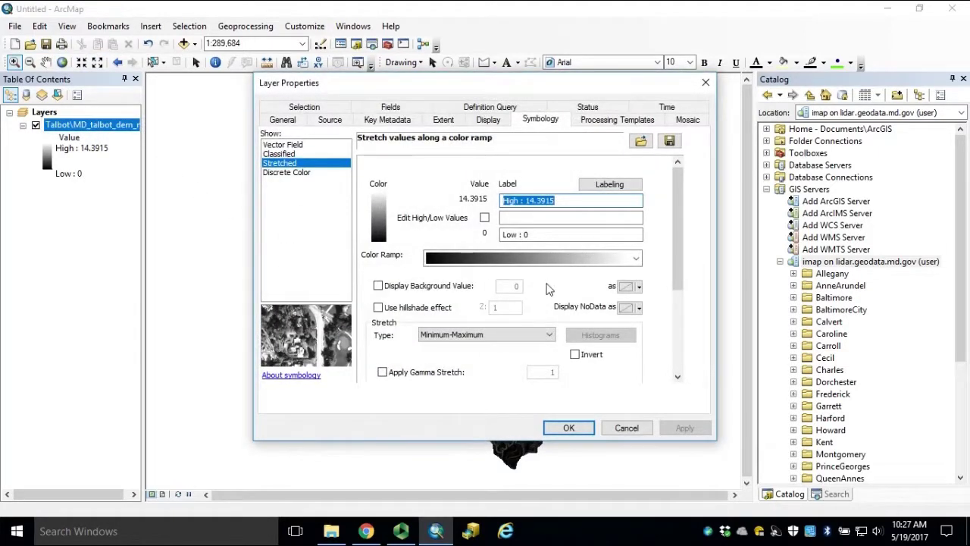
click(636, 259)
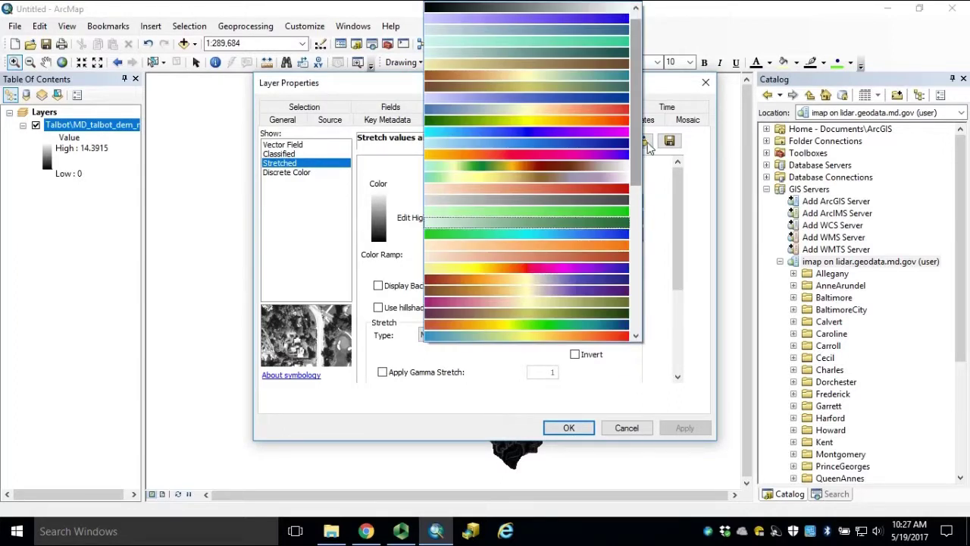
scroll(635, 250, down, 3)
drag(635, 240, 539, 84)
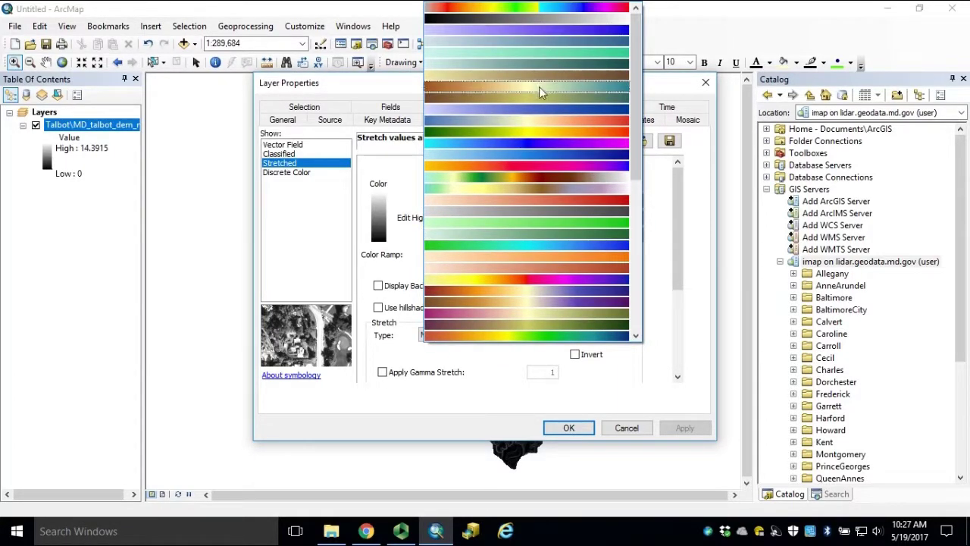
click(655, 286)
right_click(518, 261)
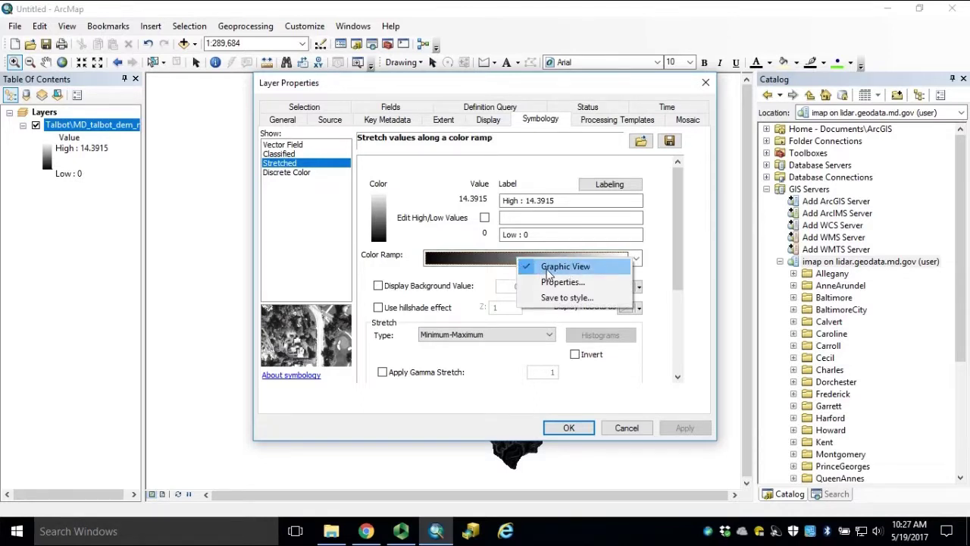
click(548, 268)
Step: Set the layer's color ramp to Slope and apply it to the Talbot layer
click(636, 260)
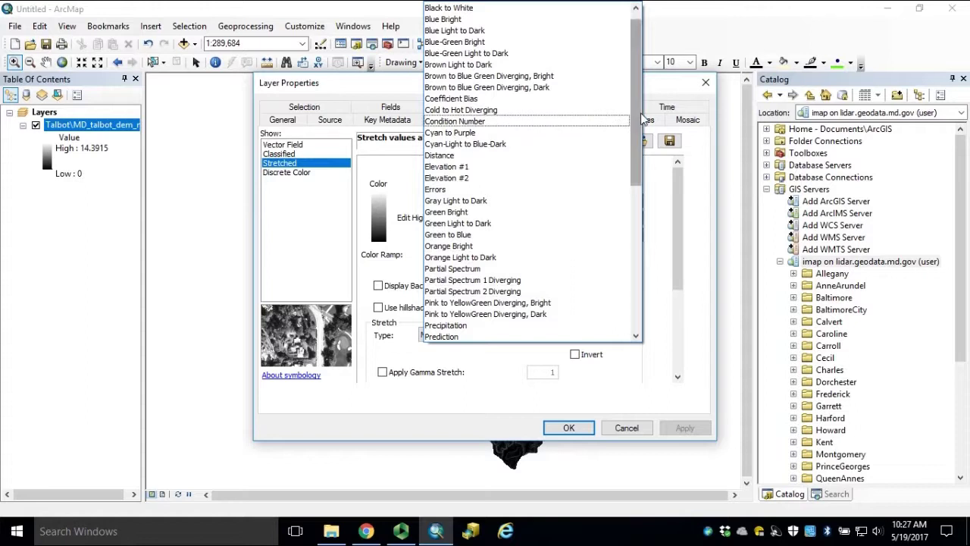
drag(640, 120, 626, 278)
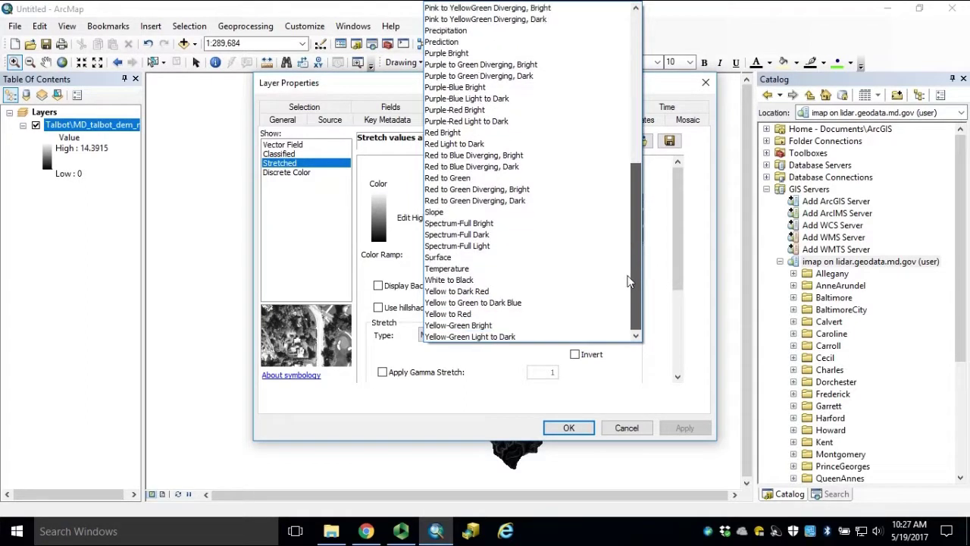
click(450, 214)
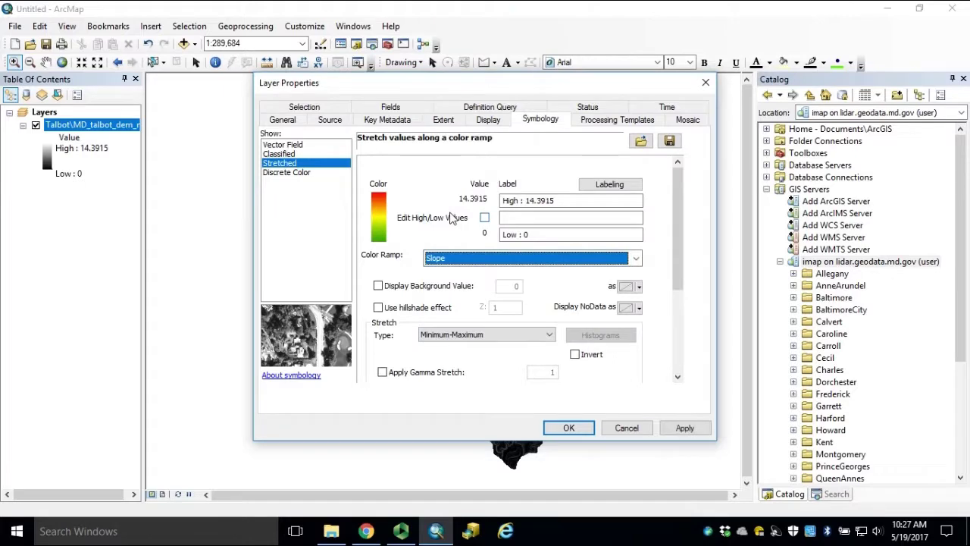
click(685, 428)
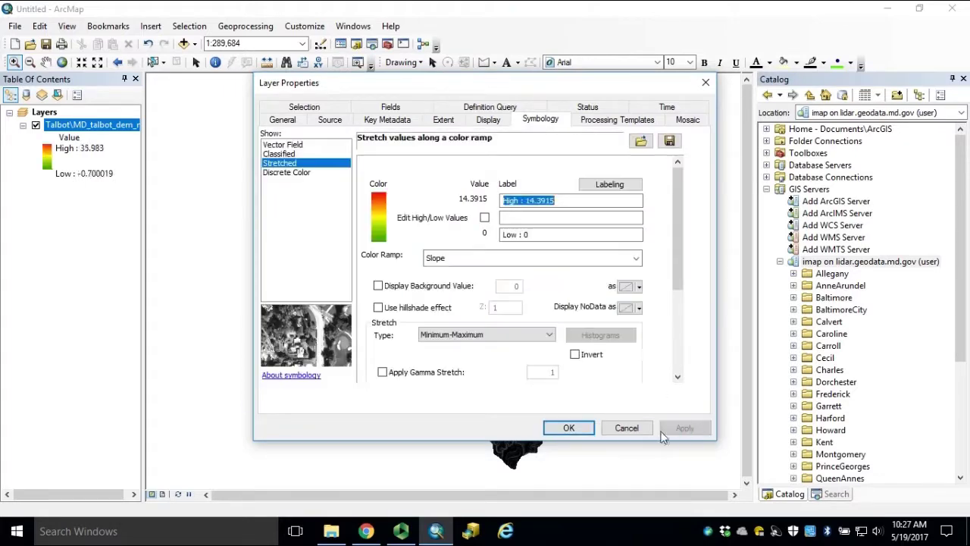
click(571, 428)
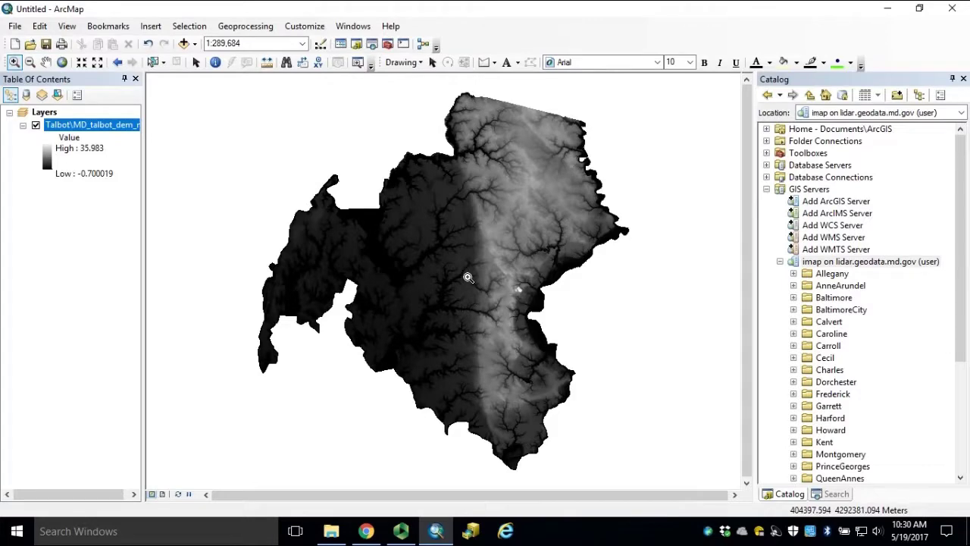
Step: Apply the Aspect processing template to the Talbot DEM layer
double_click(91, 125)
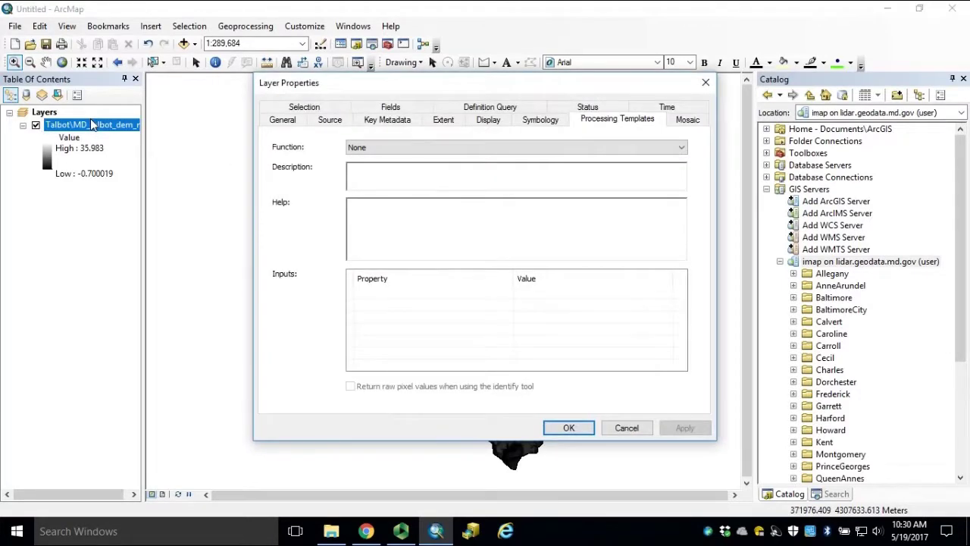
click(475, 147)
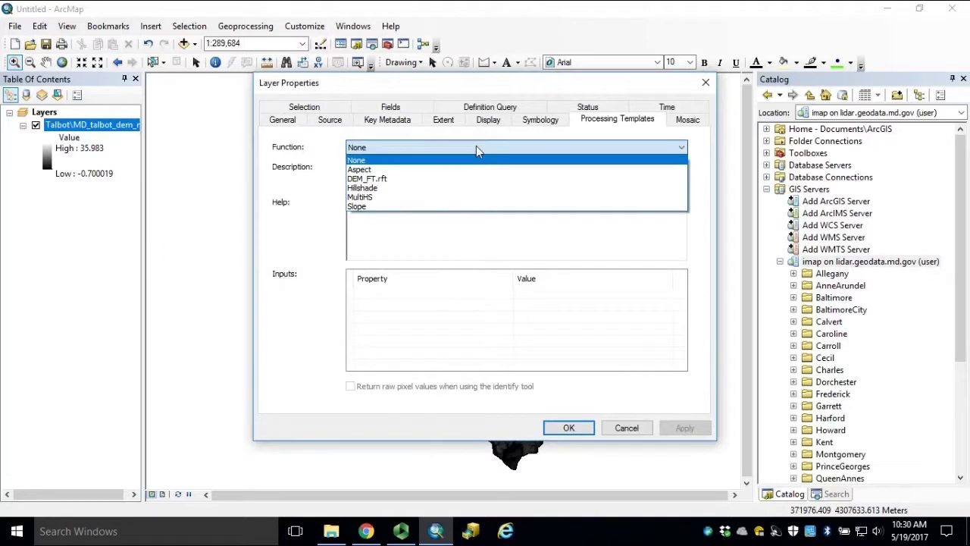
click(371, 170)
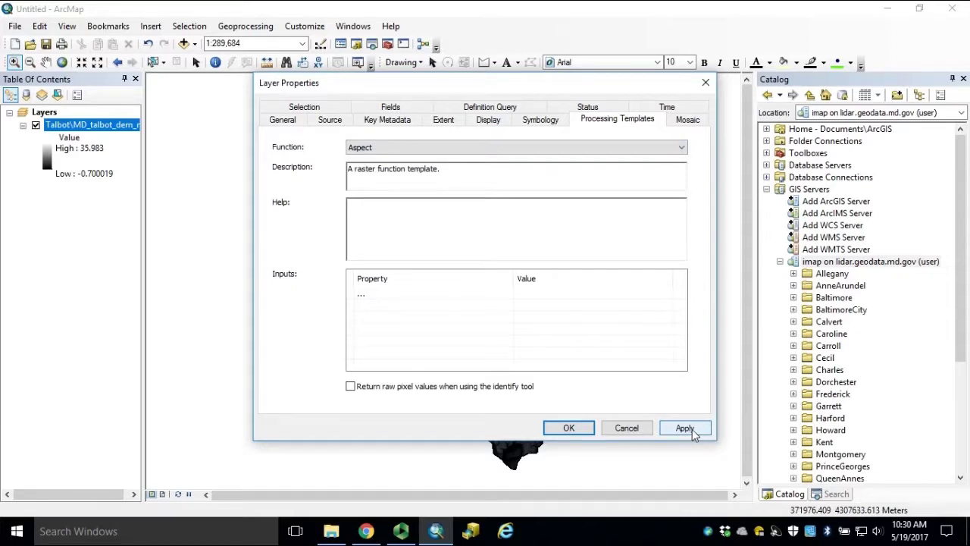
click(691, 429)
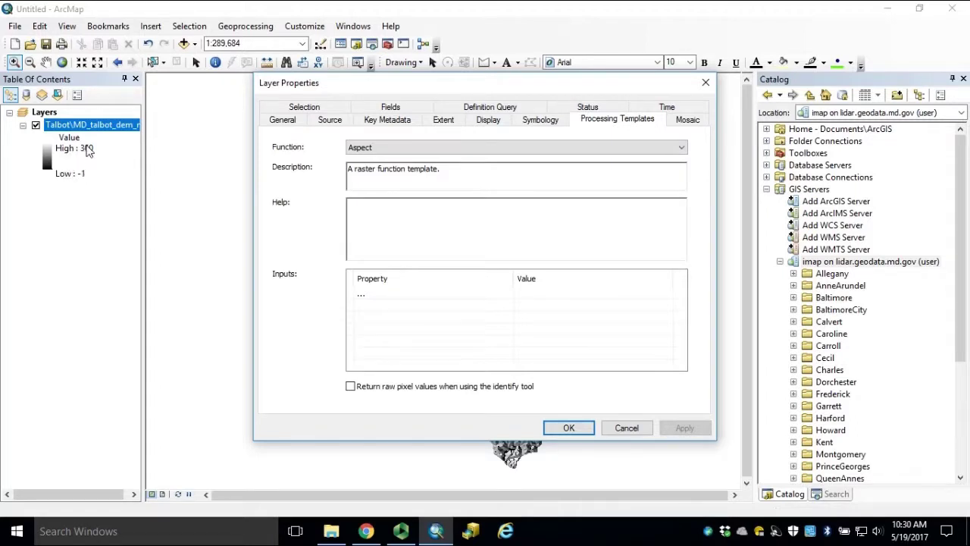
Step: Turn off Graphic View for the color ramps in the Talbot layer's symbology
click(547, 122)
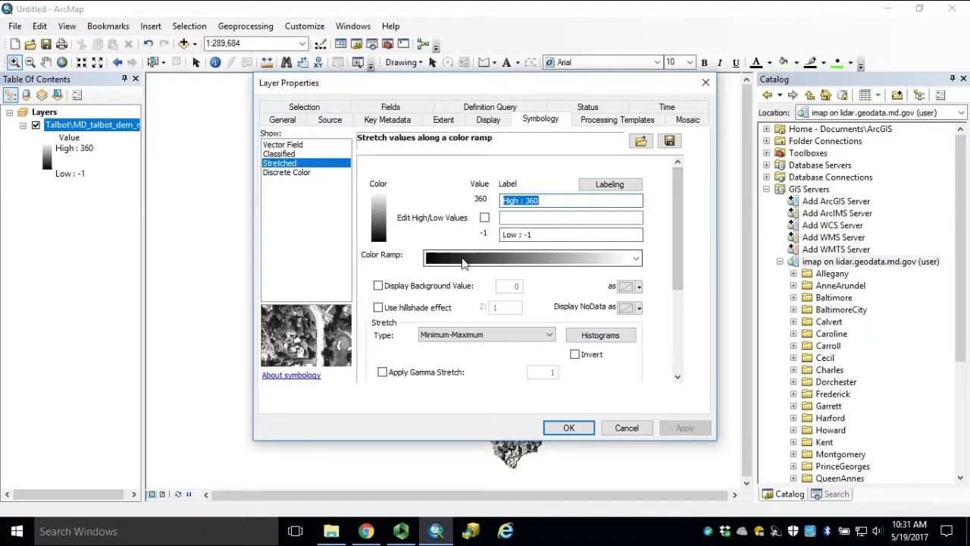
right_click(568, 260)
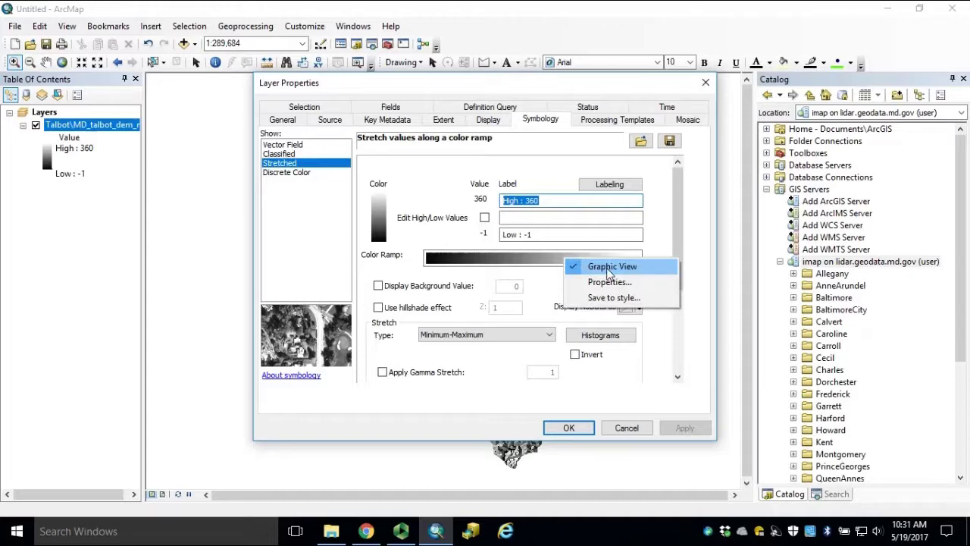
click(606, 267)
Step: Set the Talbot layer's color ramp to Aspect and apply it to the map
click(636, 260)
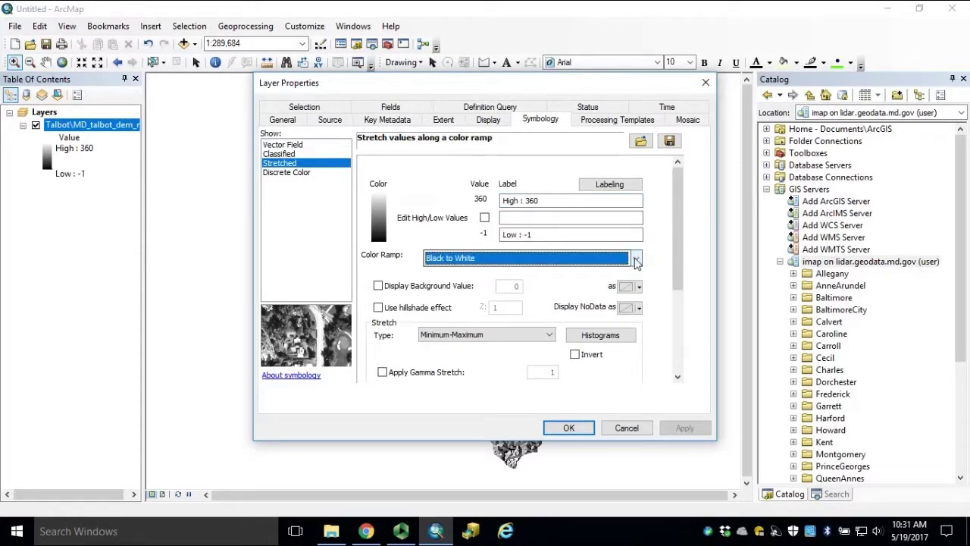
click(636, 260)
scroll(449, 10, up, 1)
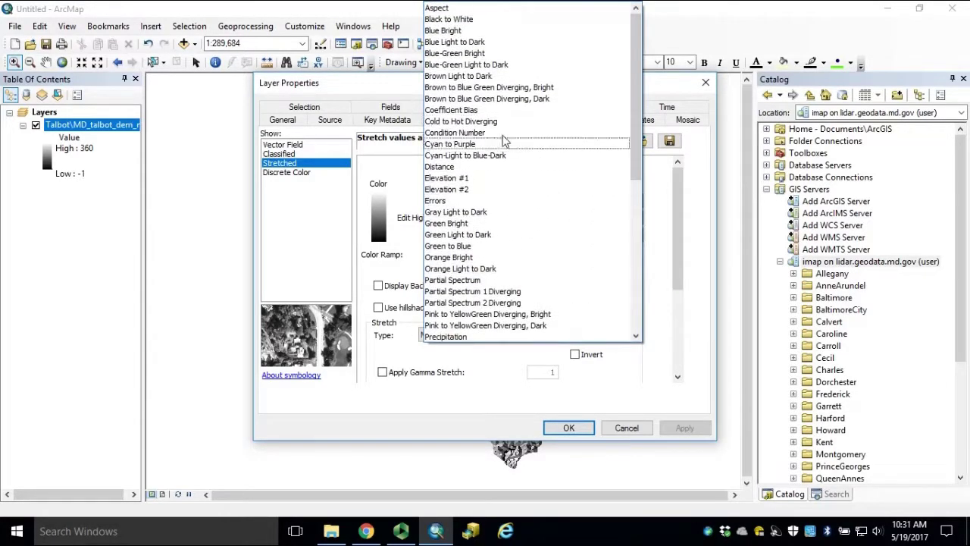
click(447, 9)
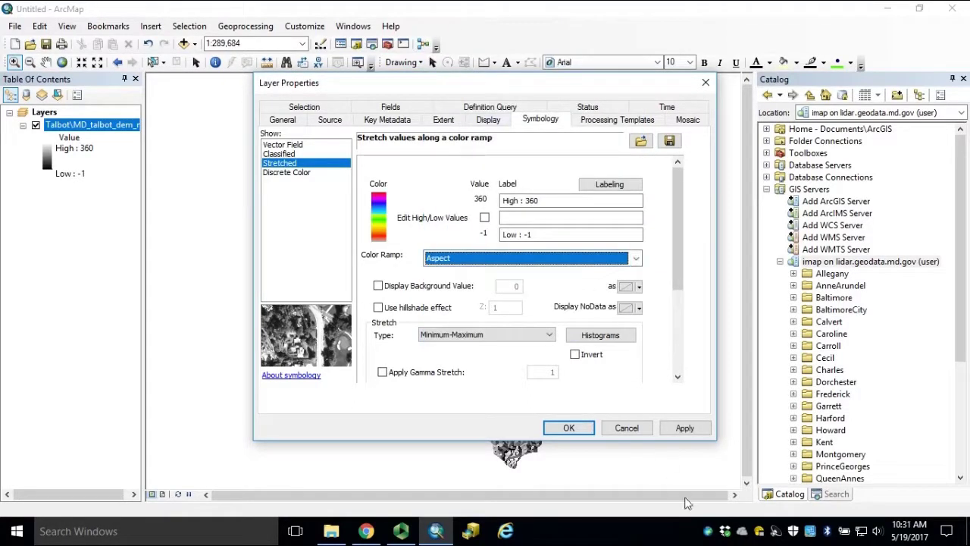
click(684, 429)
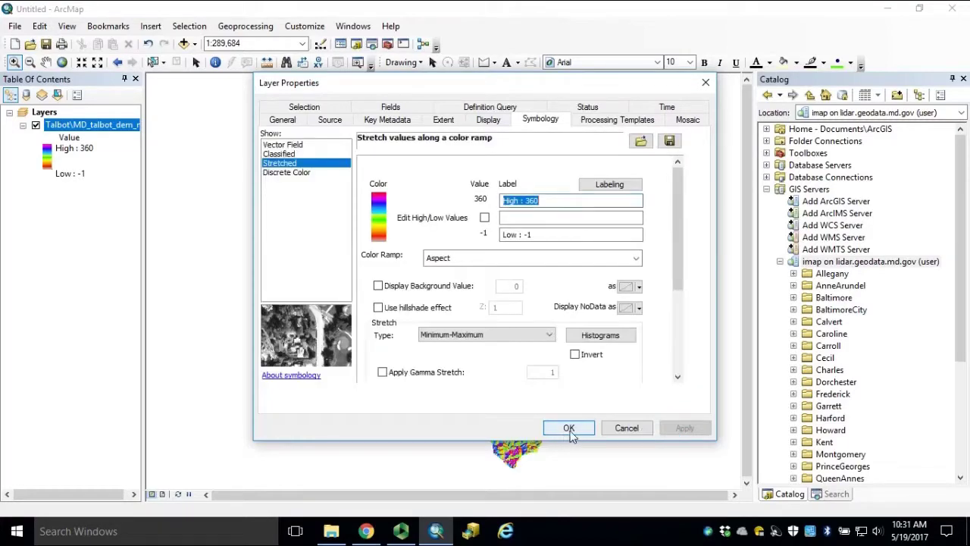
click(569, 429)
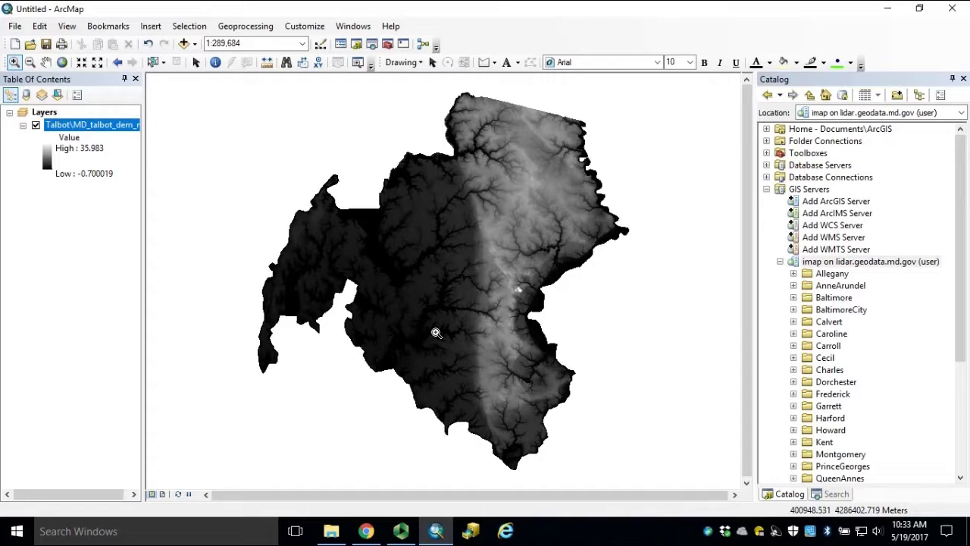
Step: Apply the Hillshade processing template to the Talbot DEM layer
double_click(72, 126)
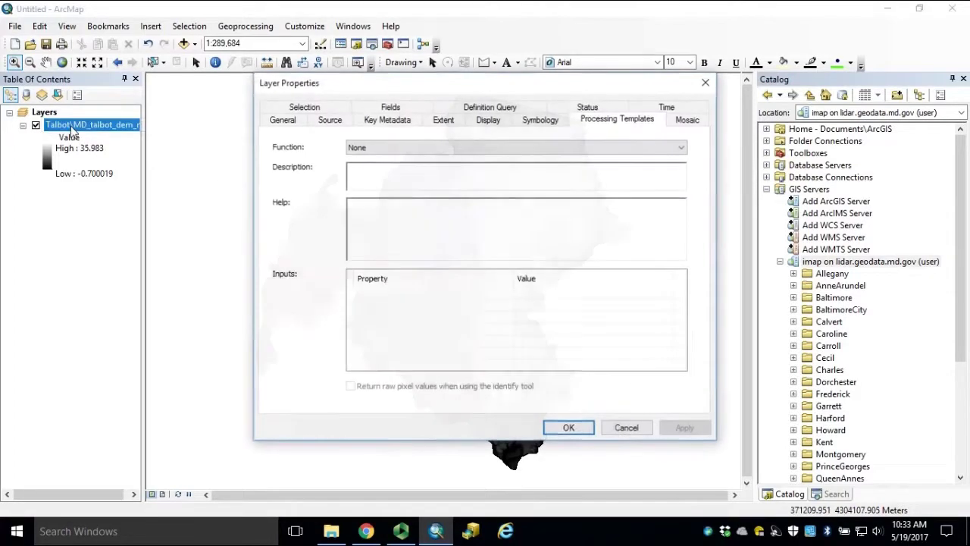
click(532, 150)
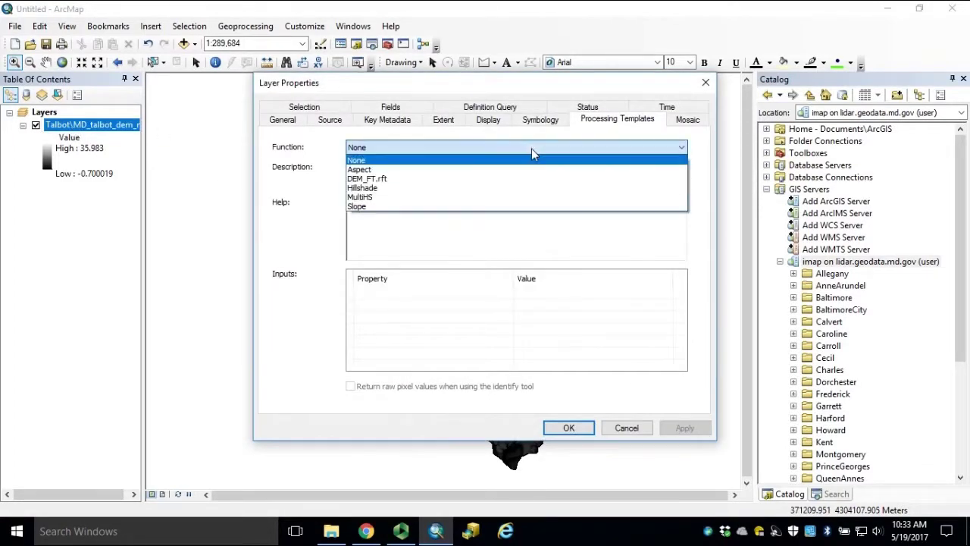
click(385, 190)
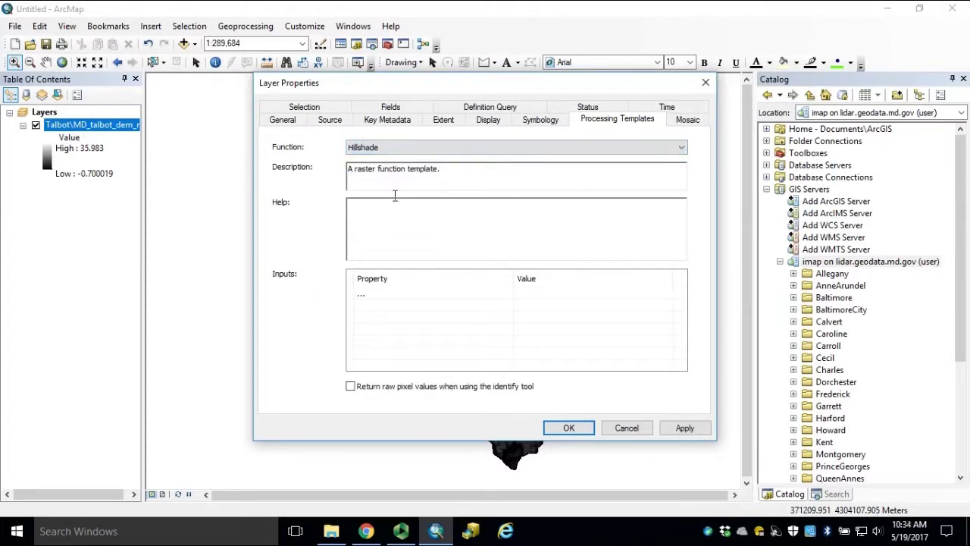
click(684, 428)
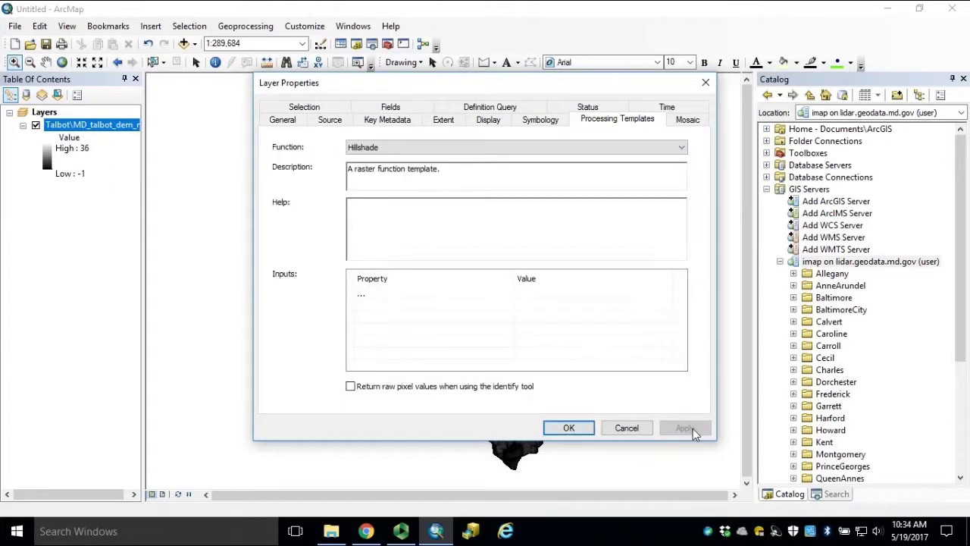
click(569, 428)
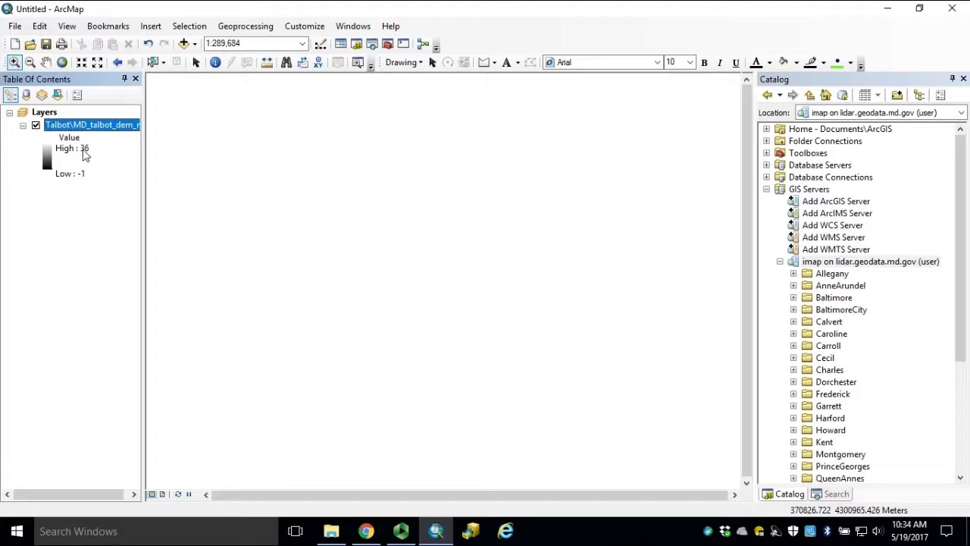
Step: Enable editing of the hillshade layer's stretch limits and set the high value to 255 and the low value to 0
double_click(98, 129)
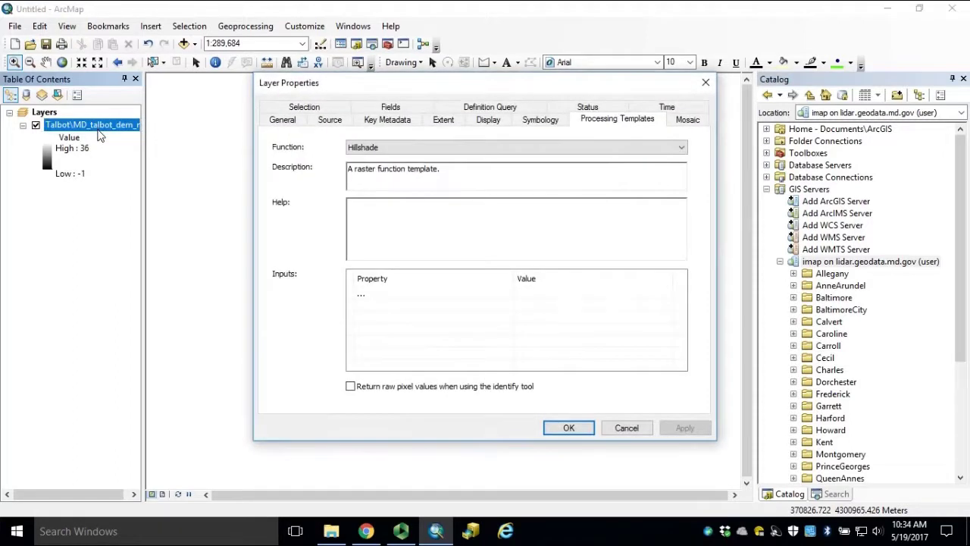
click(540, 122)
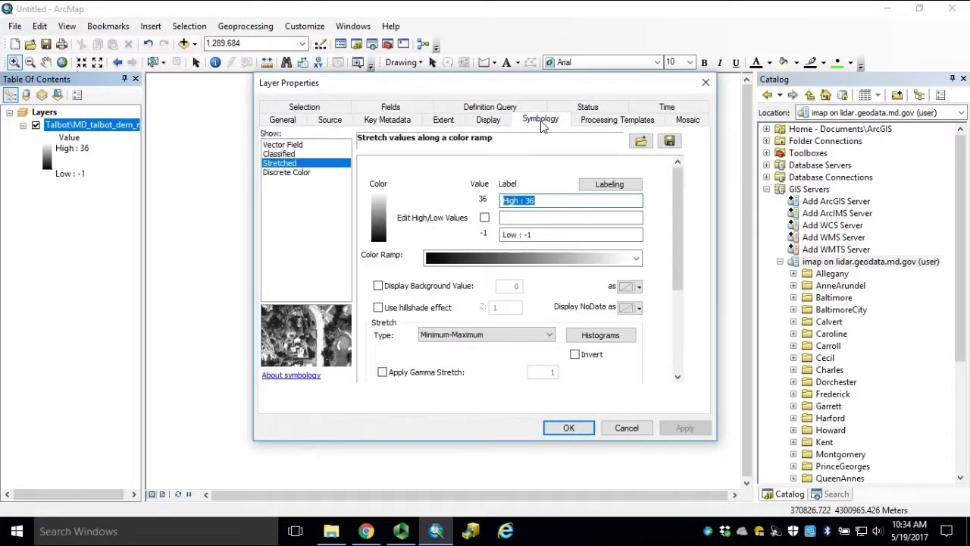
click(484, 217)
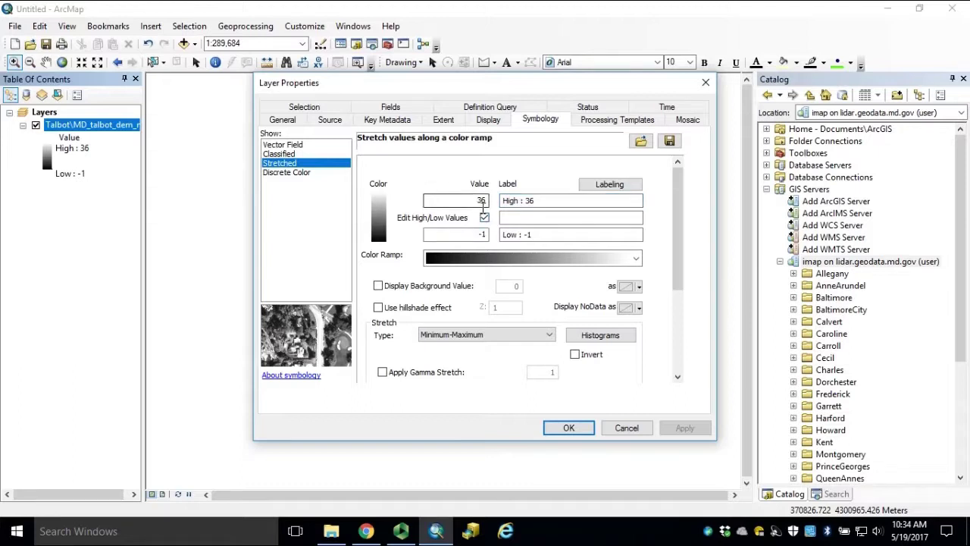
text(255)
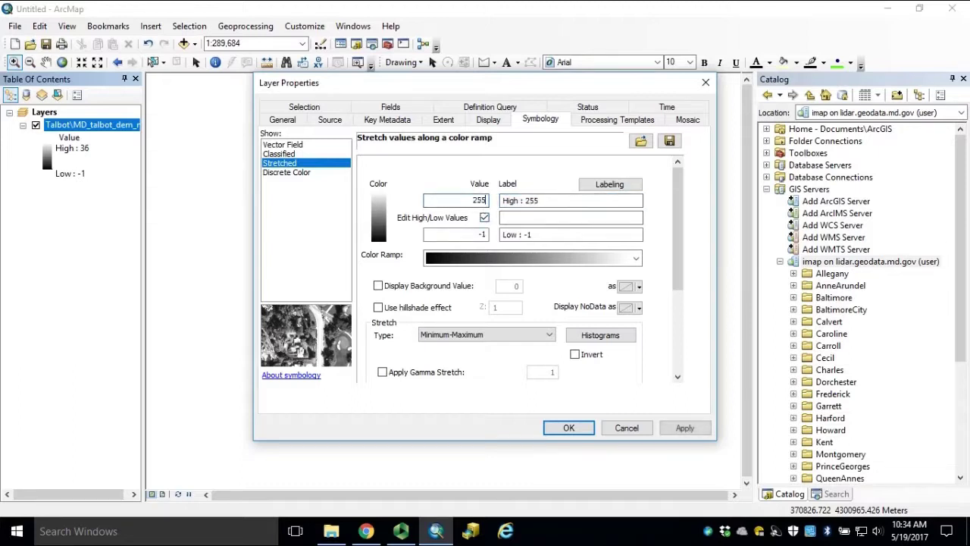
double_click(478, 237)
text(0)
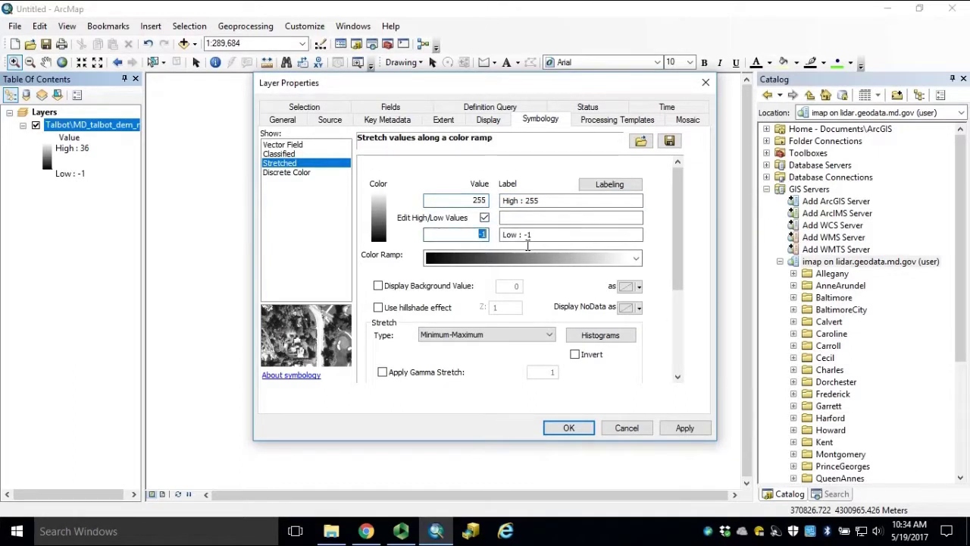
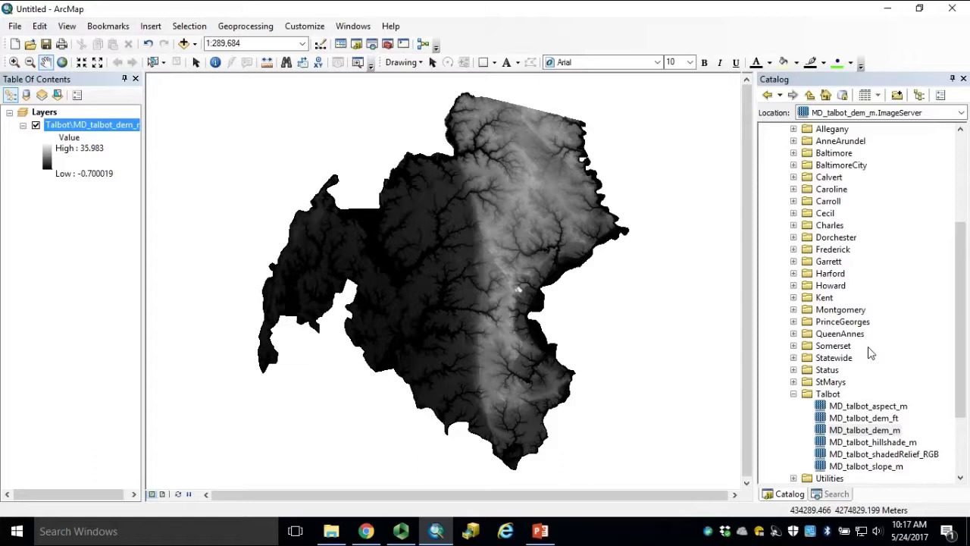
Step: Apply the MultiHS processing template to the Talbot DEM layer
double_click(72, 130)
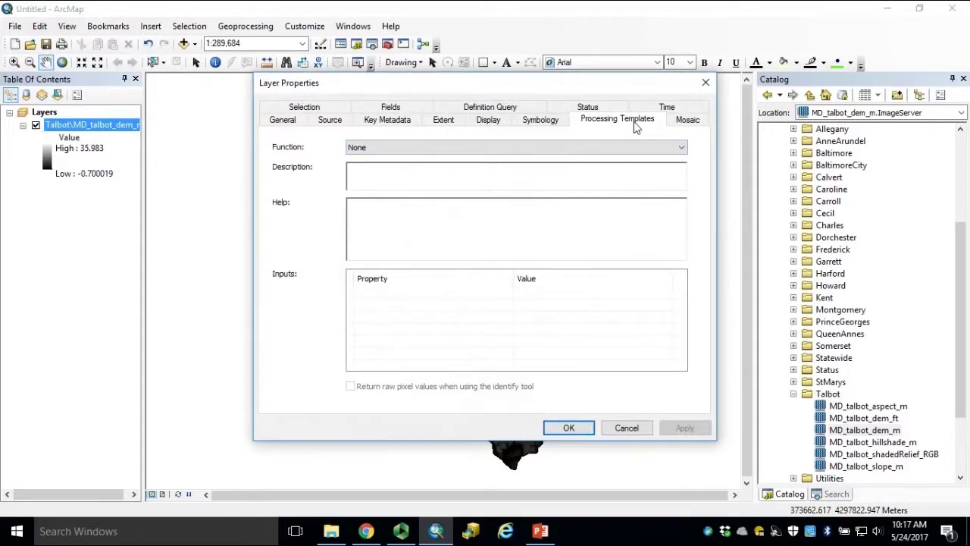
click(644, 147)
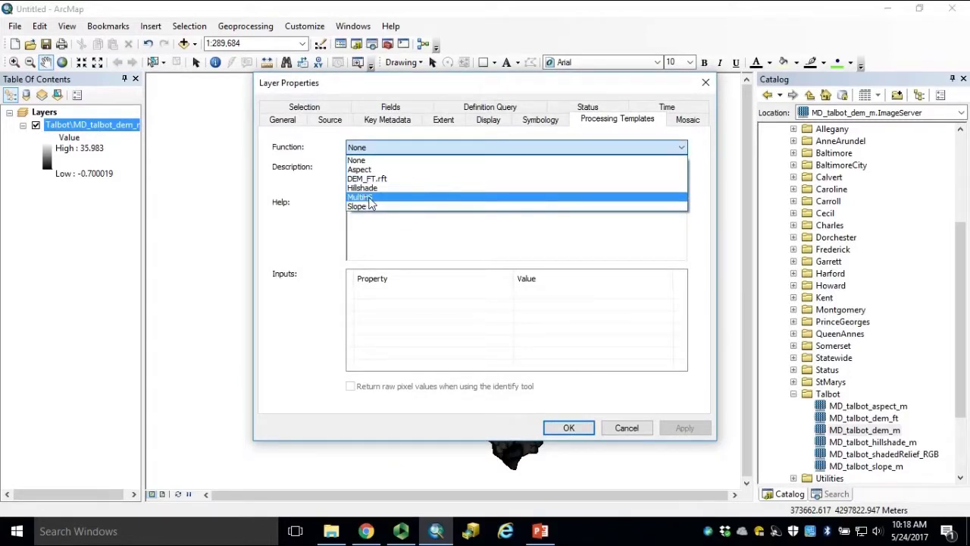
click(369, 199)
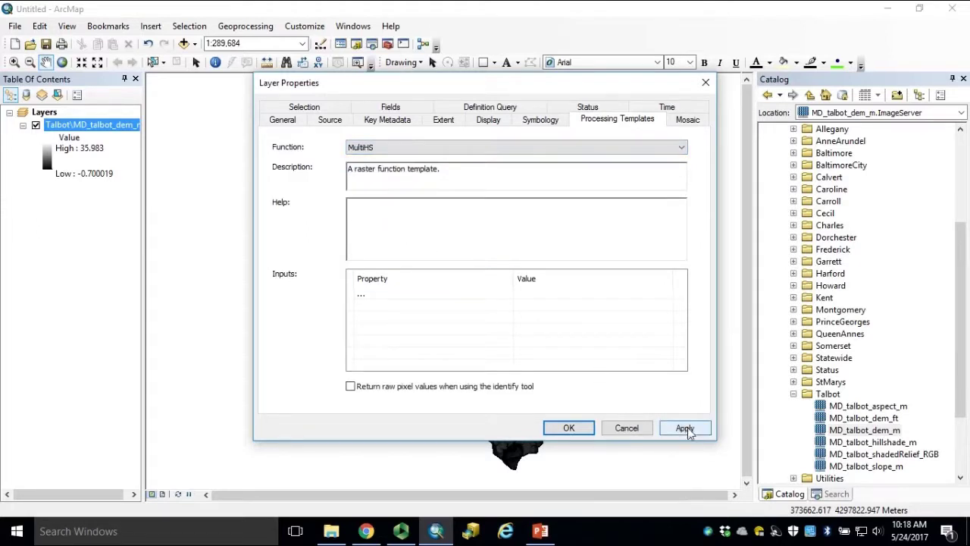
click(685, 429)
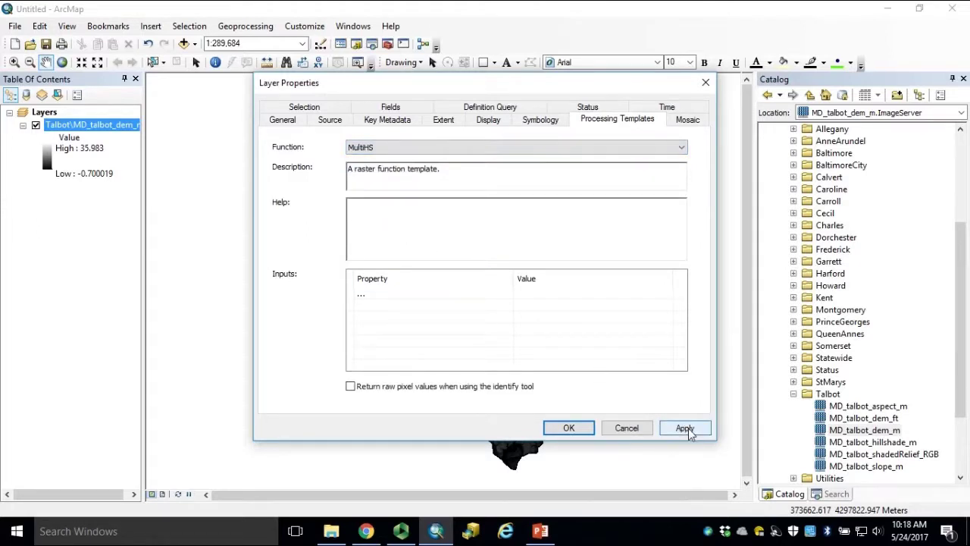
click(561, 428)
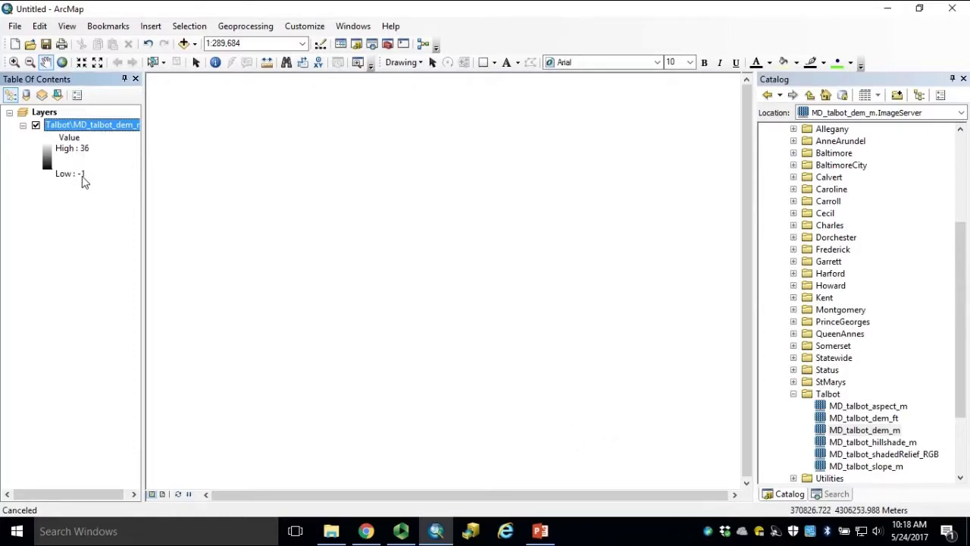
Step: Set the MultiHS layer's stretch to a high value of 255 and a low value of 0, and apply it
double_click(92, 124)
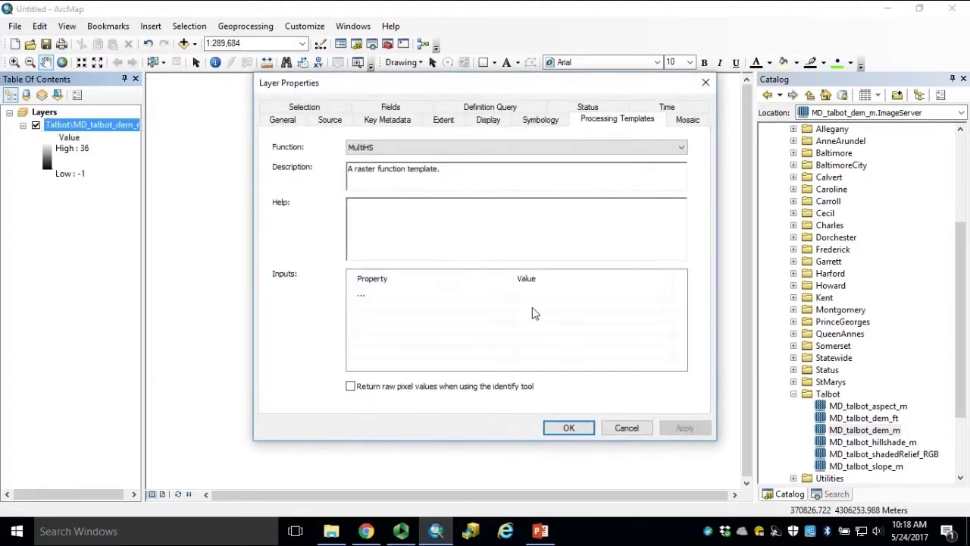
click(541, 123)
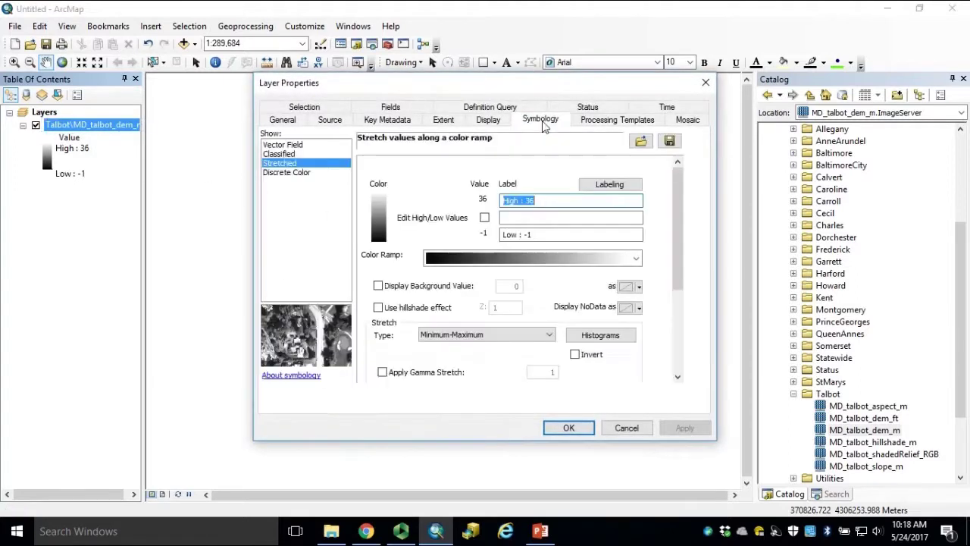
click(484, 219)
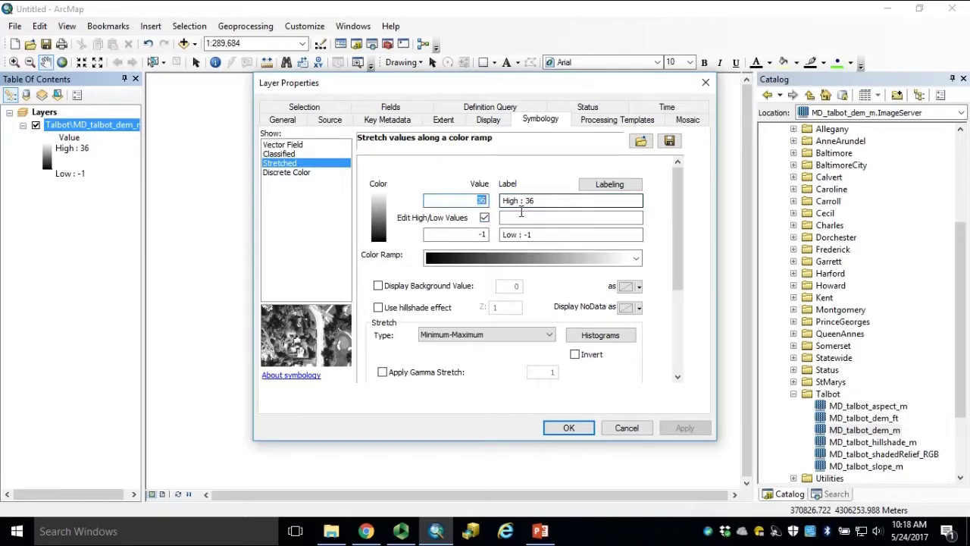
text(255)
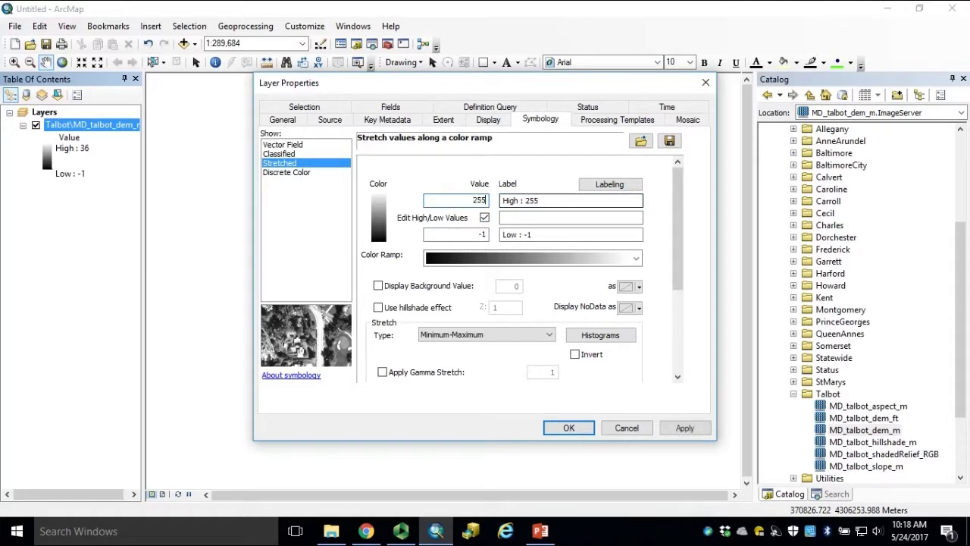
double_click(482, 234)
text(0)
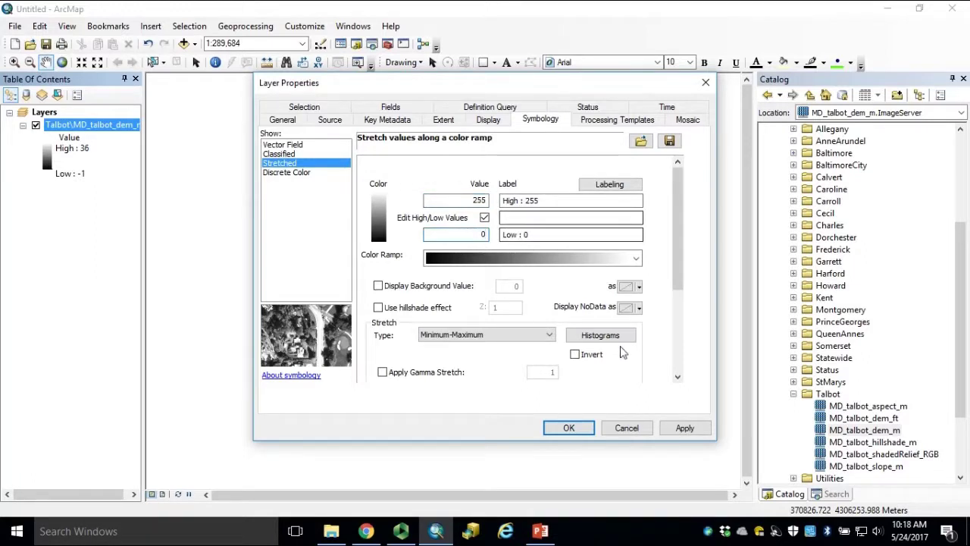
click(686, 429)
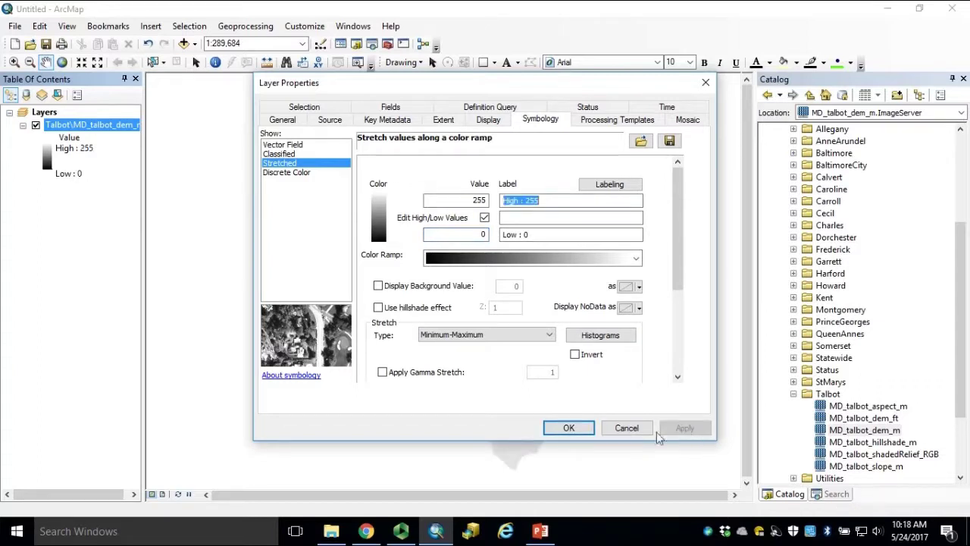
click(568, 428)
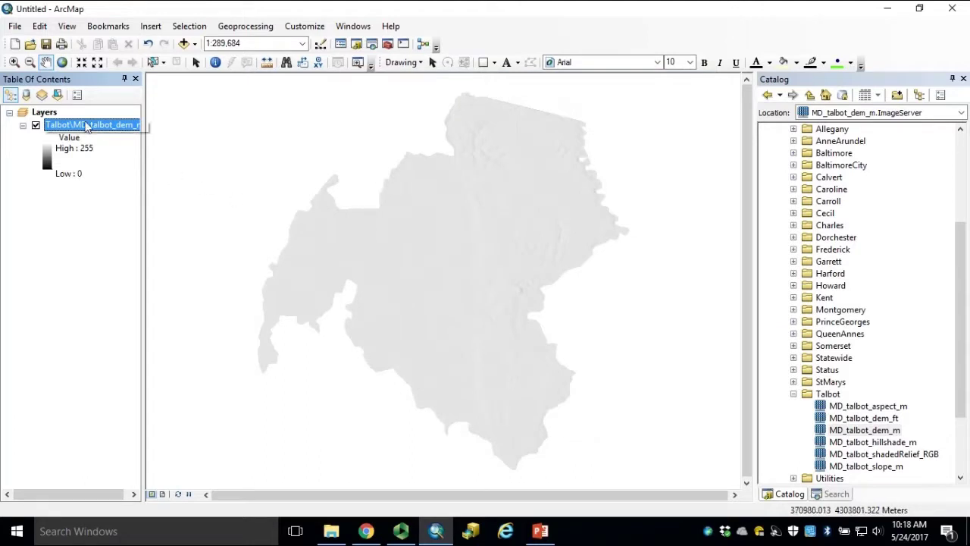
Step: Examine the MultiHS rendering at closer scales around the creeks in the middle of the county
click(14, 62)
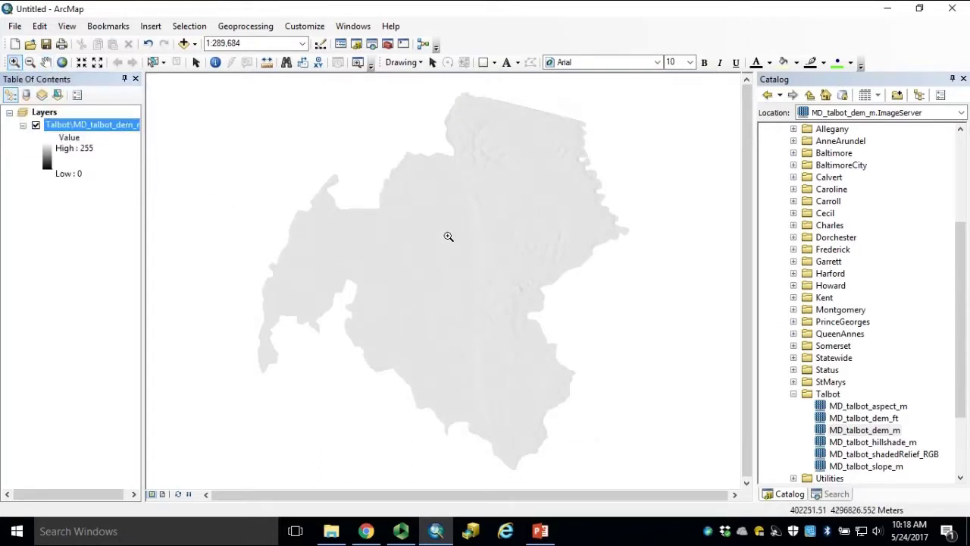
drag(448, 238, 512, 289)
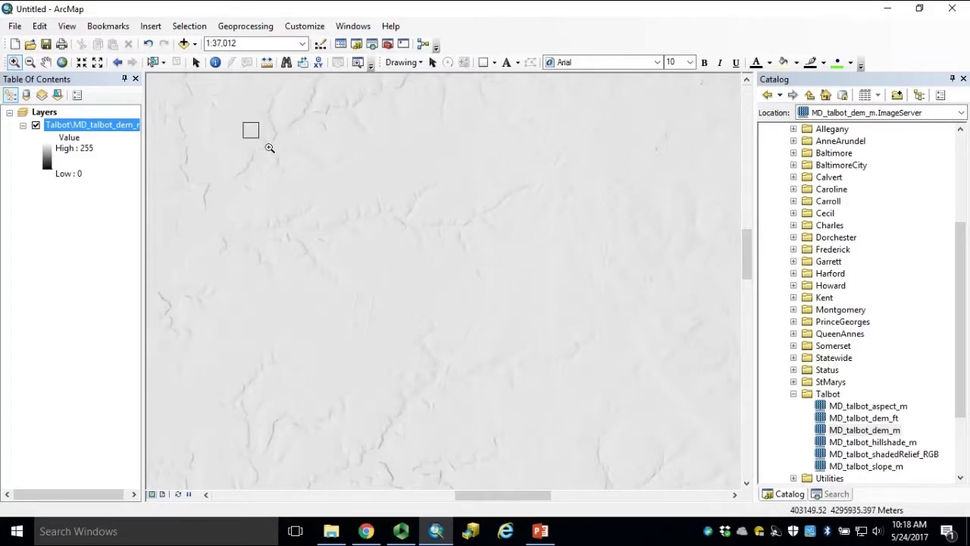
drag(269, 147, 334, 190)
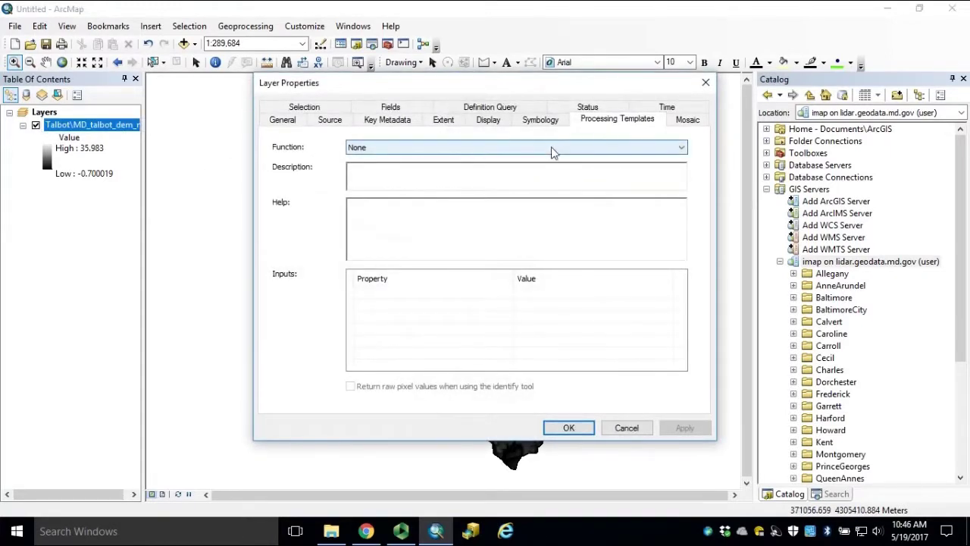
Step: Apply the DEM_FT.rft processing template to the Talbot DEM layer
click(549, 149)
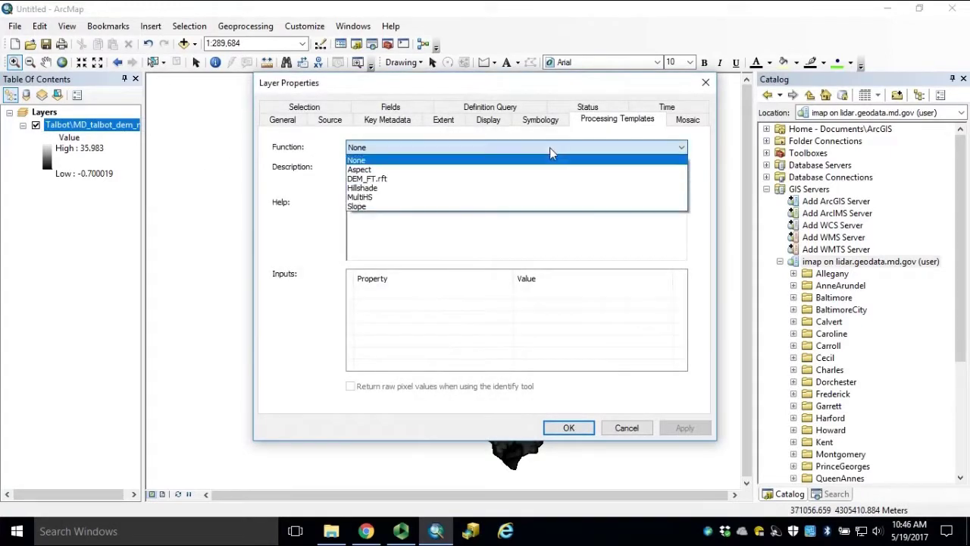
click(383, 180)
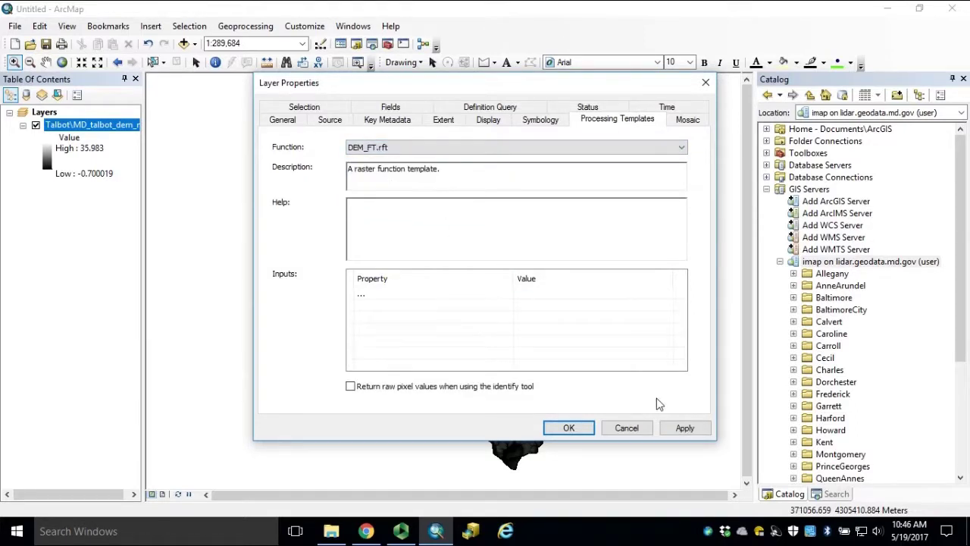
click(685, 429)
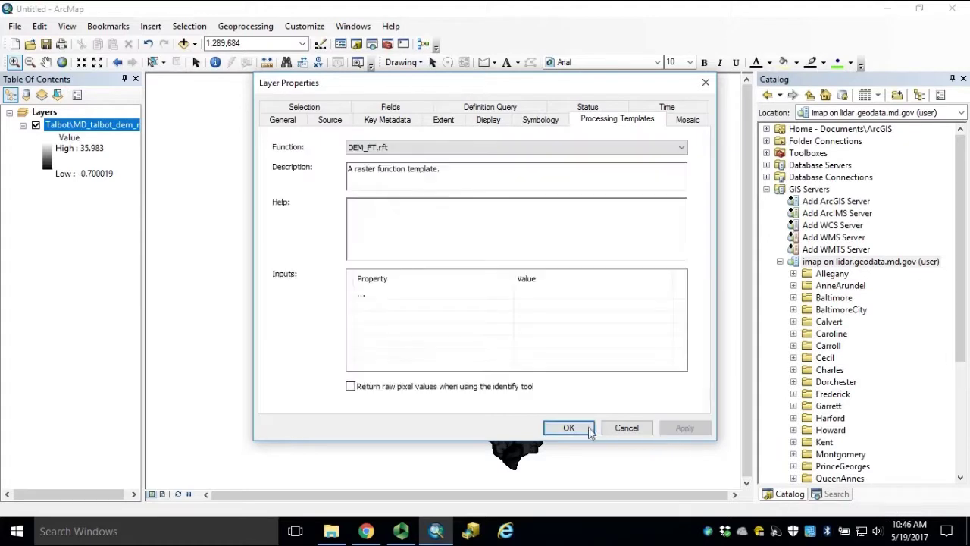
click(568, 428)
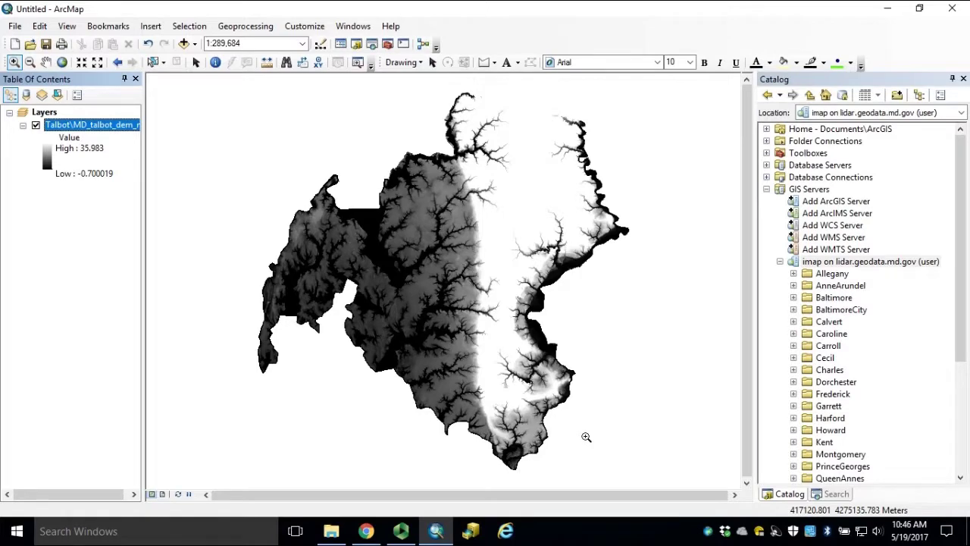
Step: Set the DEM layer's stretch statistics to From Current Display Extent and apply the change
double_click(74, 126)
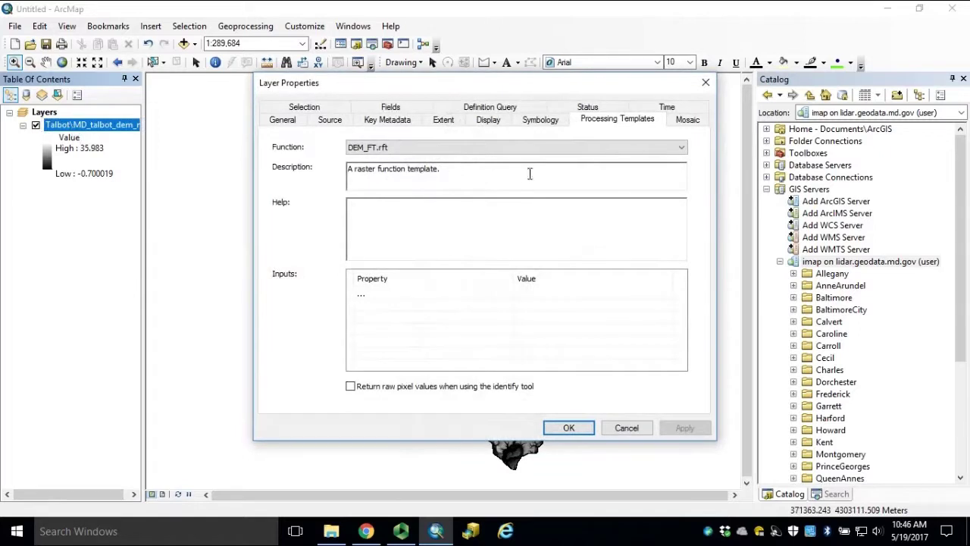
click(540, 120)
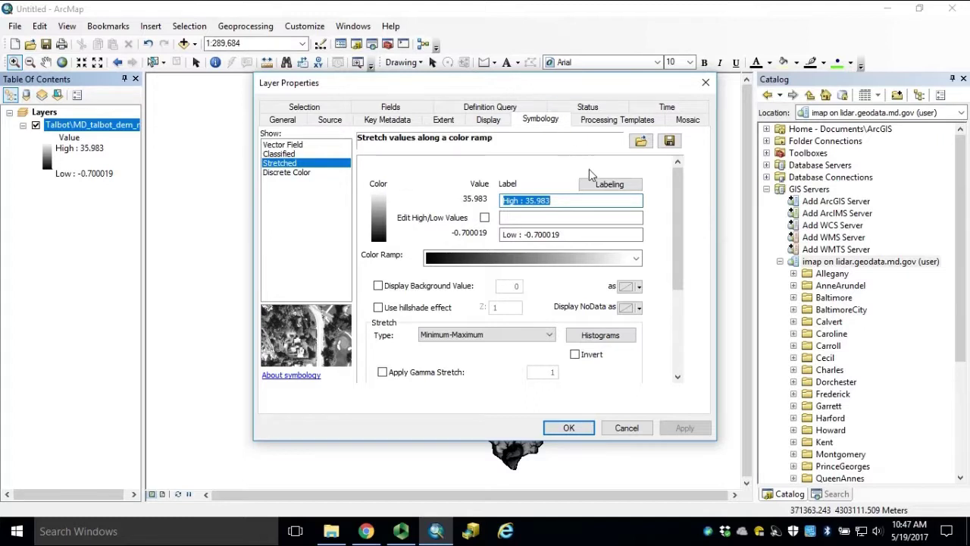
drag(680, 210, 673, 291)
click(437, 241)
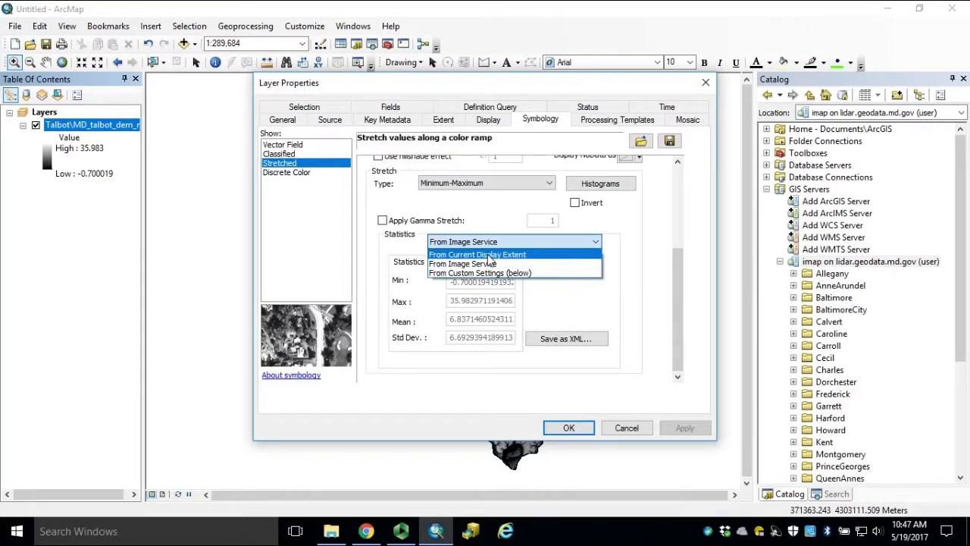
click(488, 254)
click(681, 430)
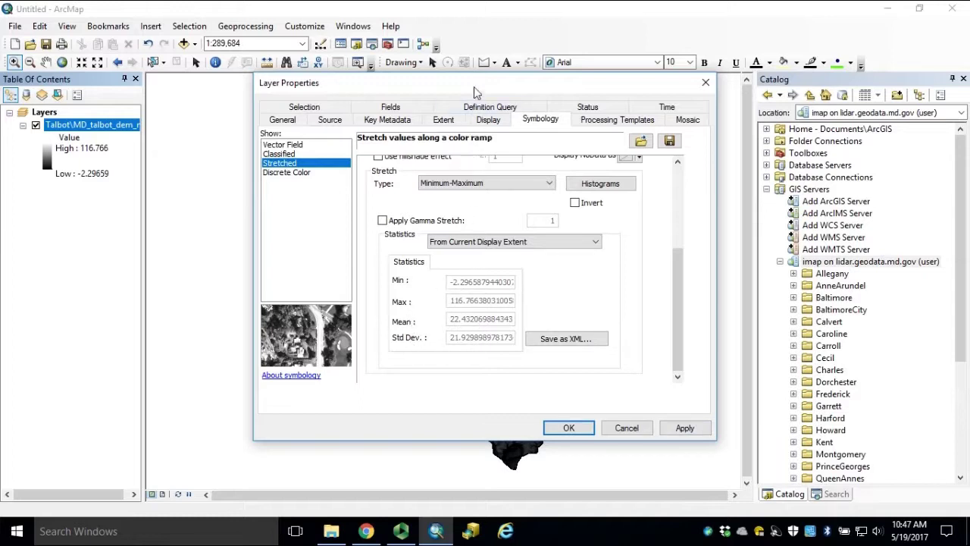
mouse_move(477, 89)
mouse_down()
mouse_move(379, 304)
mouse_move(327, 494)
mouse_move(332, 457)
mouse_move(470, 182)
mouse_move(463, 82)
mouse_up()
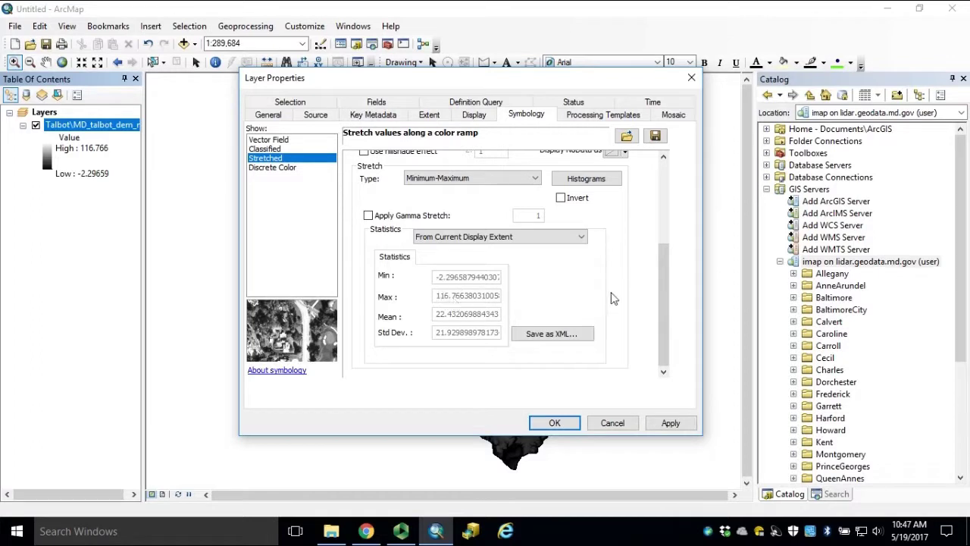
Step: Enable editing of the DEM layer's stretch limits, set the high value to 116.76 and the low value to -2.29, and apply them
drag(662, 286, 691, 198)
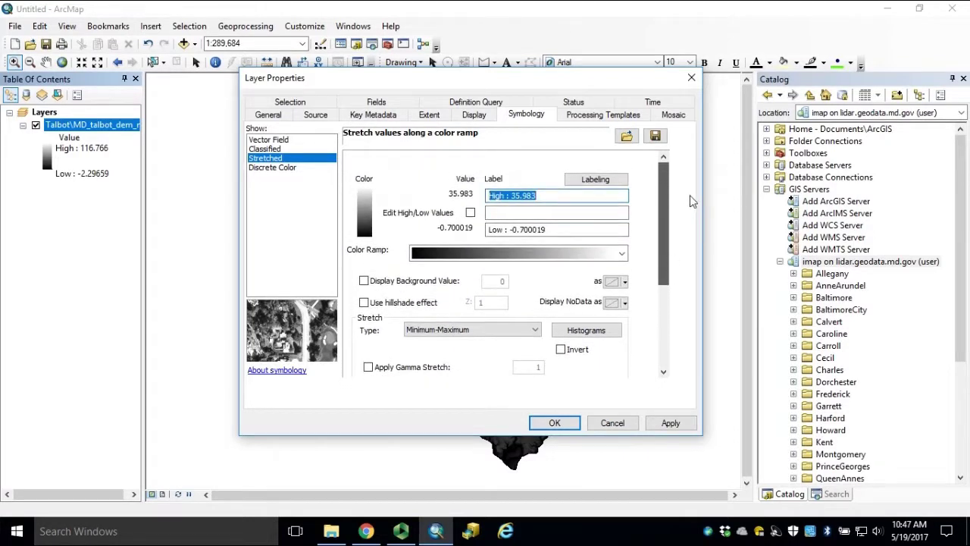
click(471, 213)
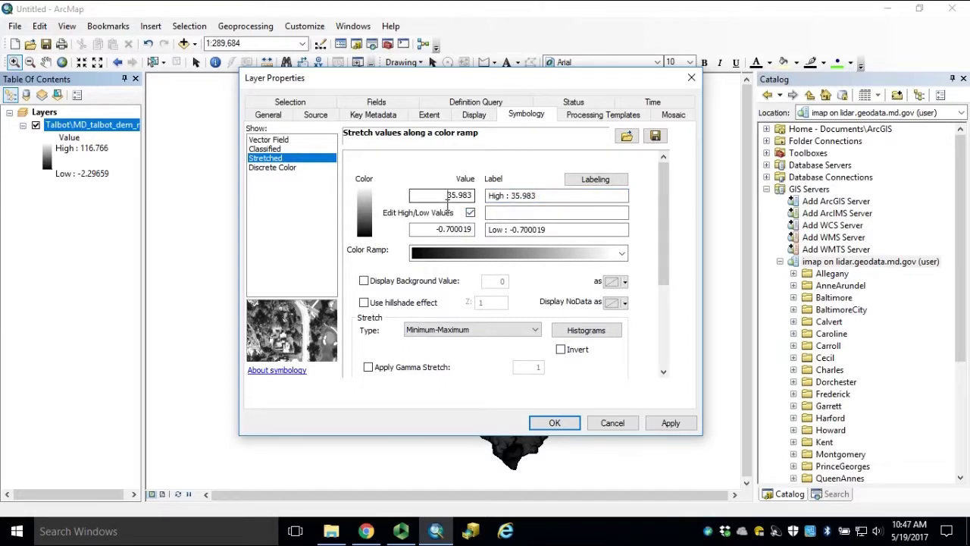
text(116)
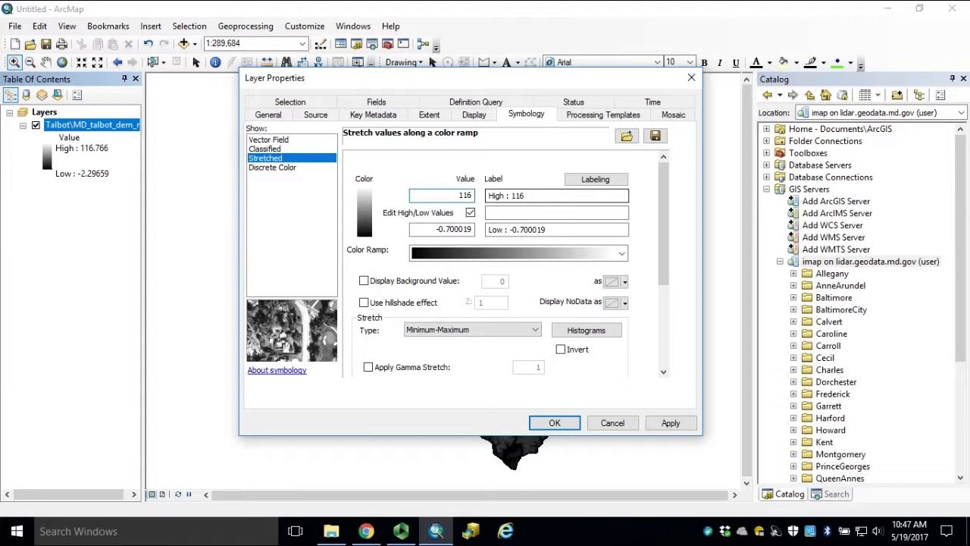
text(.76)
key(Tab)
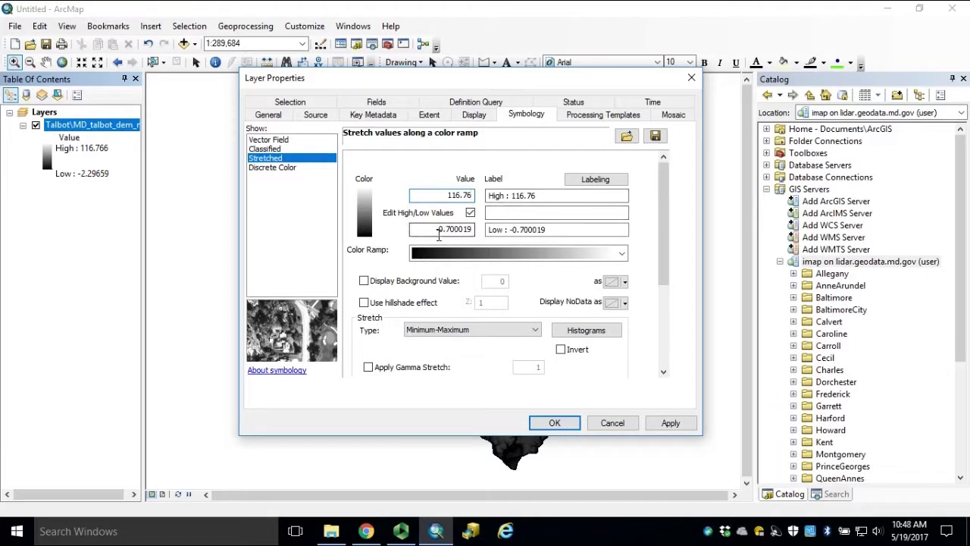
key(BackSpace)
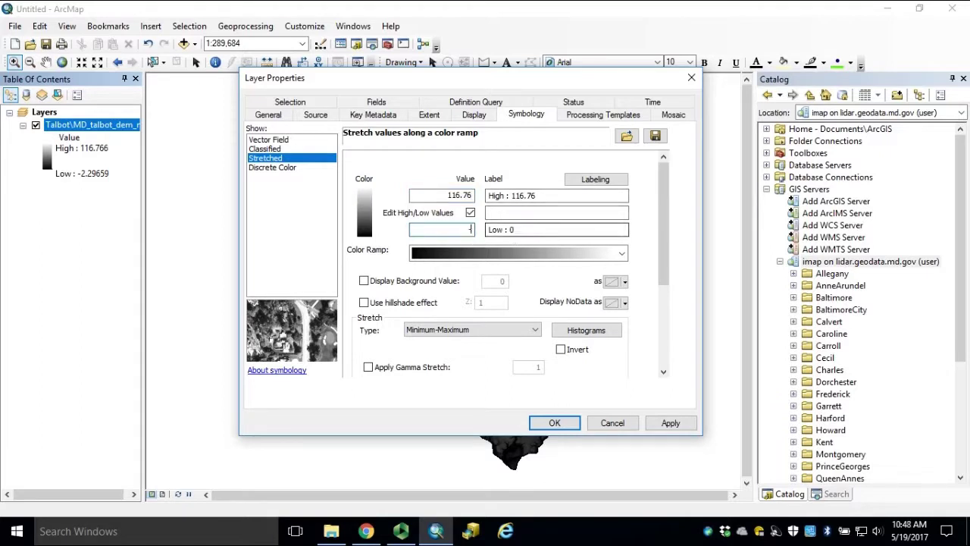
text(-2.29)
click(670, 423)
Step: Set the DEM layer's stretch statistics to From Image Service and accept the layer properties
drag(662, 263, 667, 351)
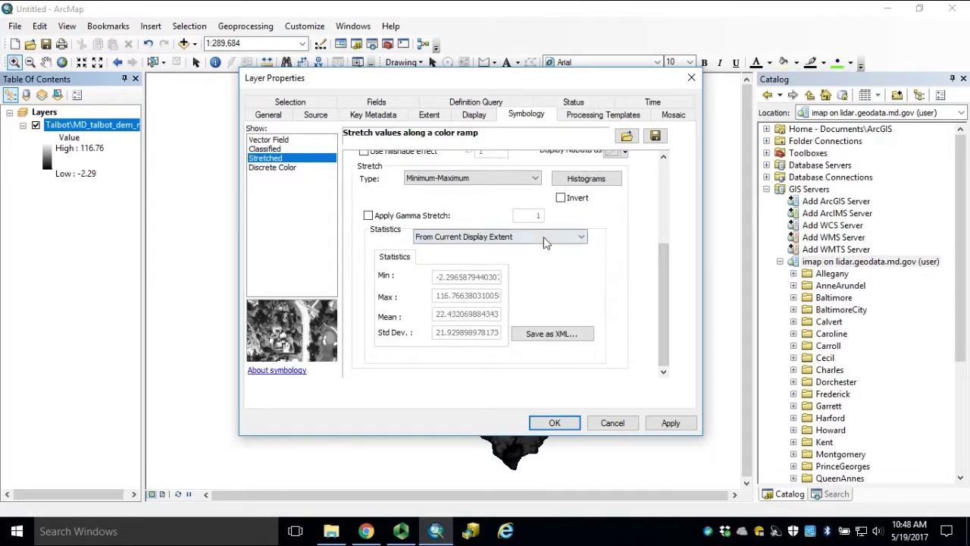
click(544, 238)
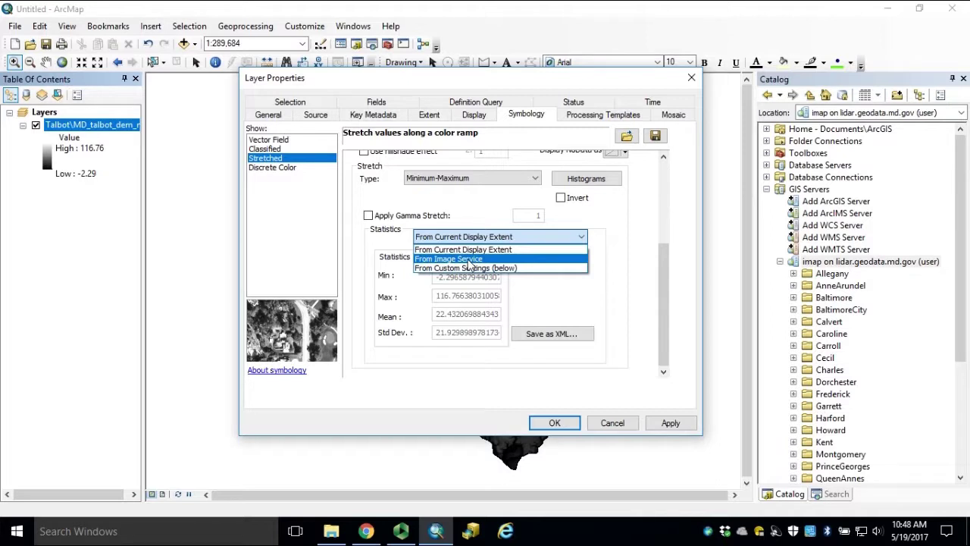
click(469, 261)
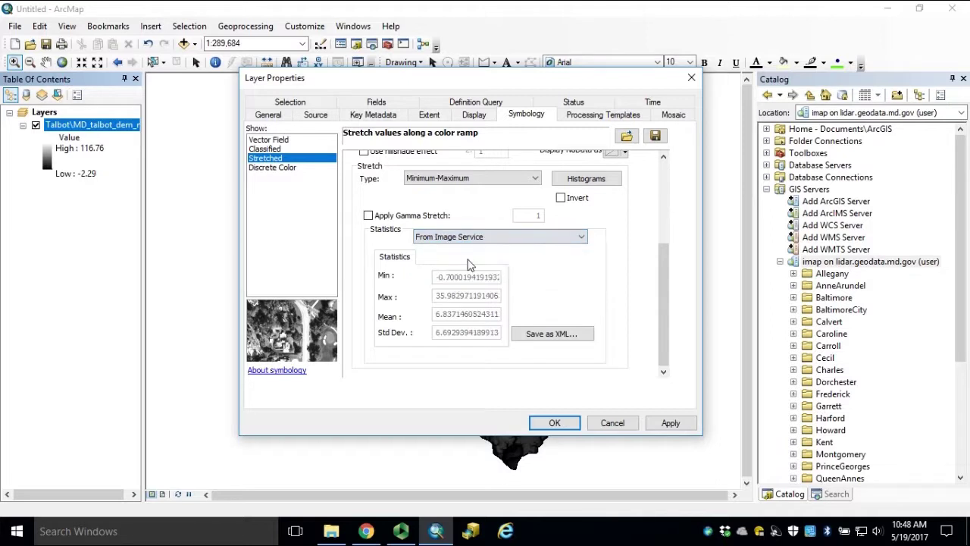
scroll(660, 306, up, 5)
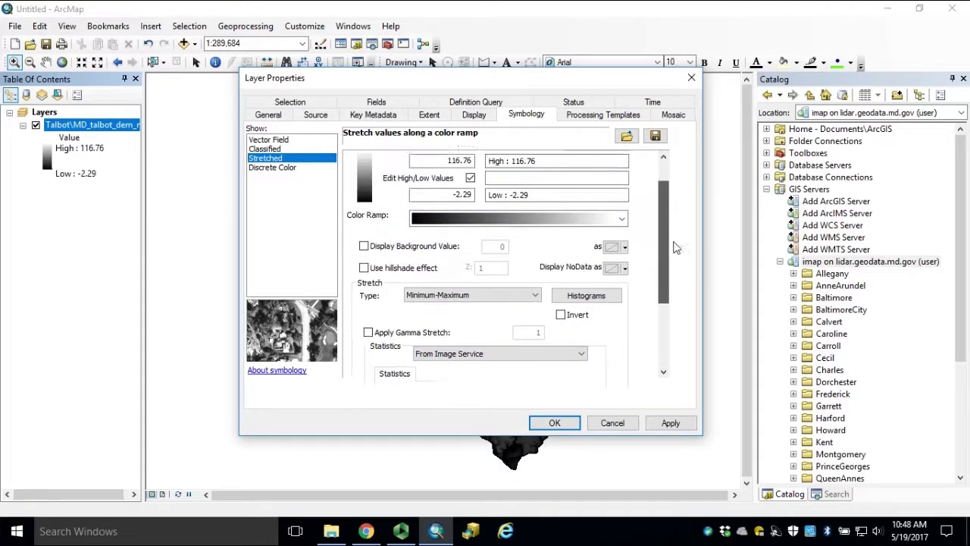
click(667, 424)
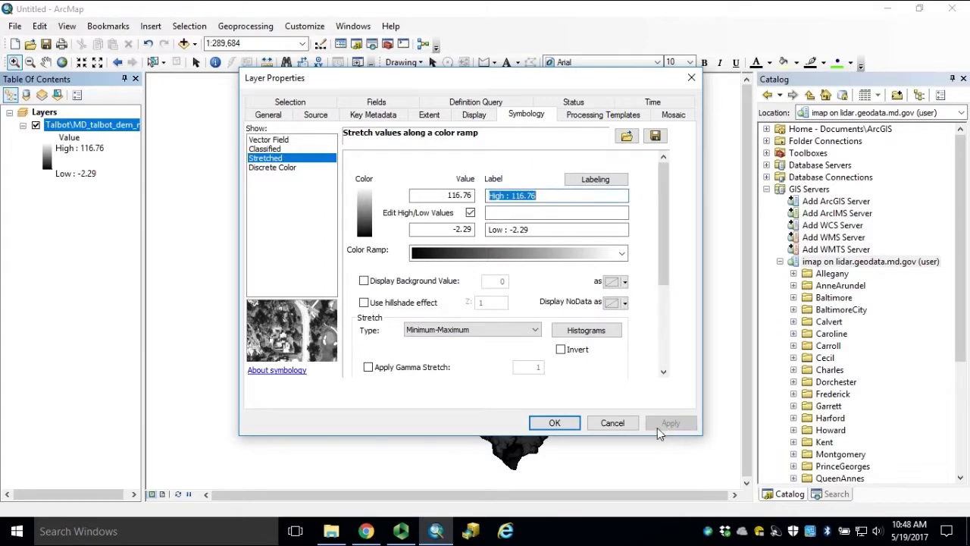
click(555, 424)
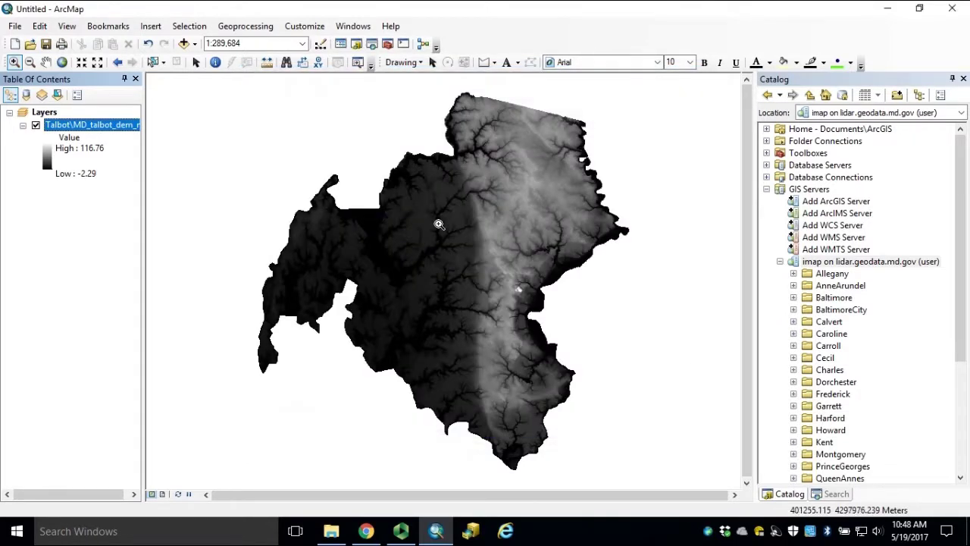
drag(424, 193, 485, 298)
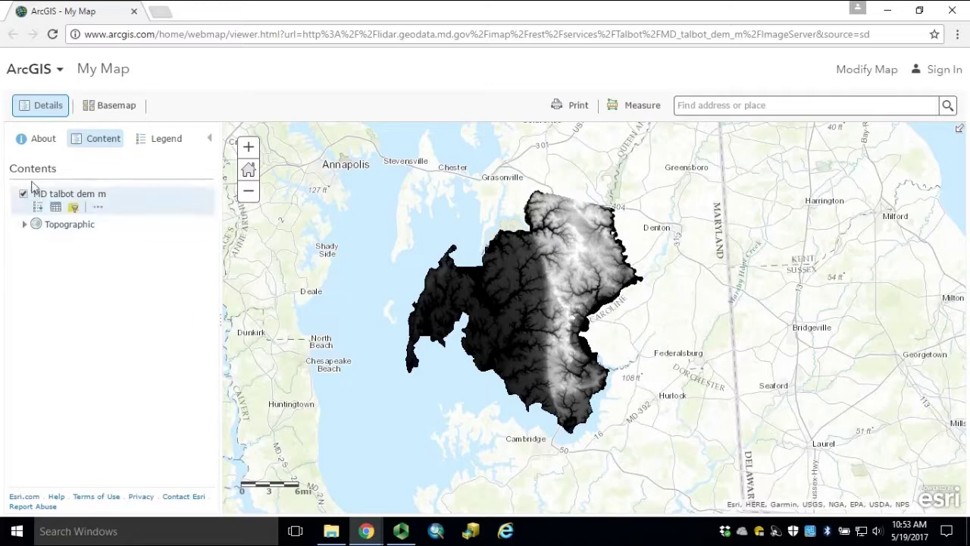
Step: In the ArcGIS Online web map, apply the Slope renderer to the MD talbot dem m layer's image display
click(98, 208)
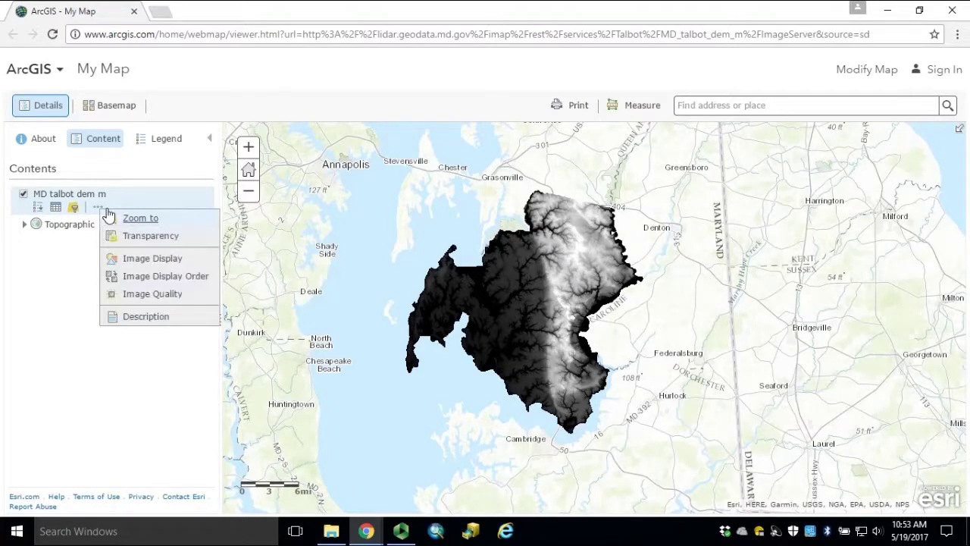
click(177, 265)
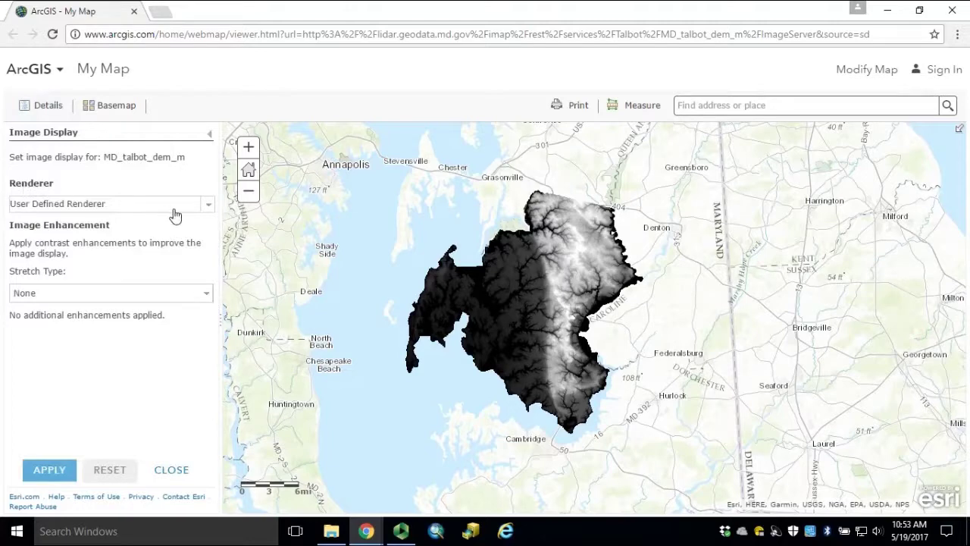
click(209, 204)
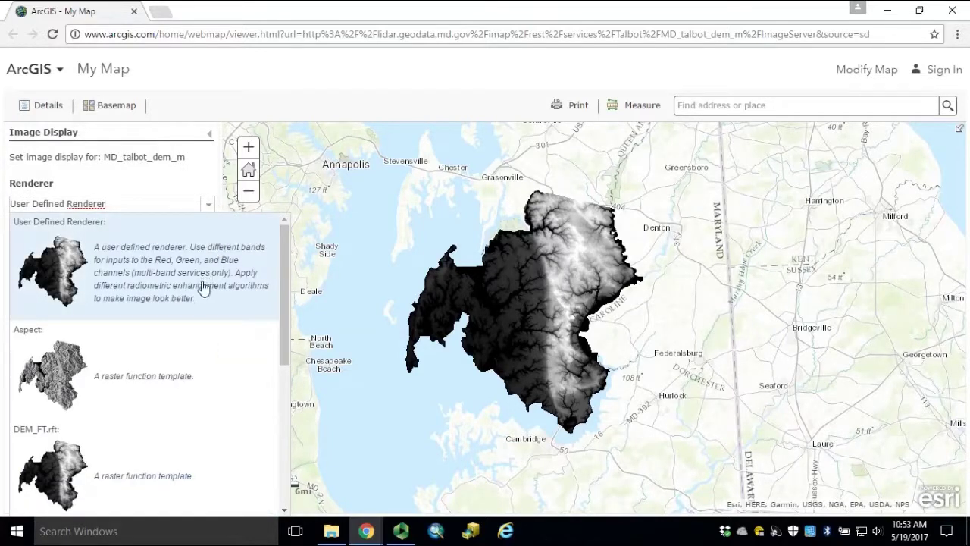
scroll(195, 303, down, 3)
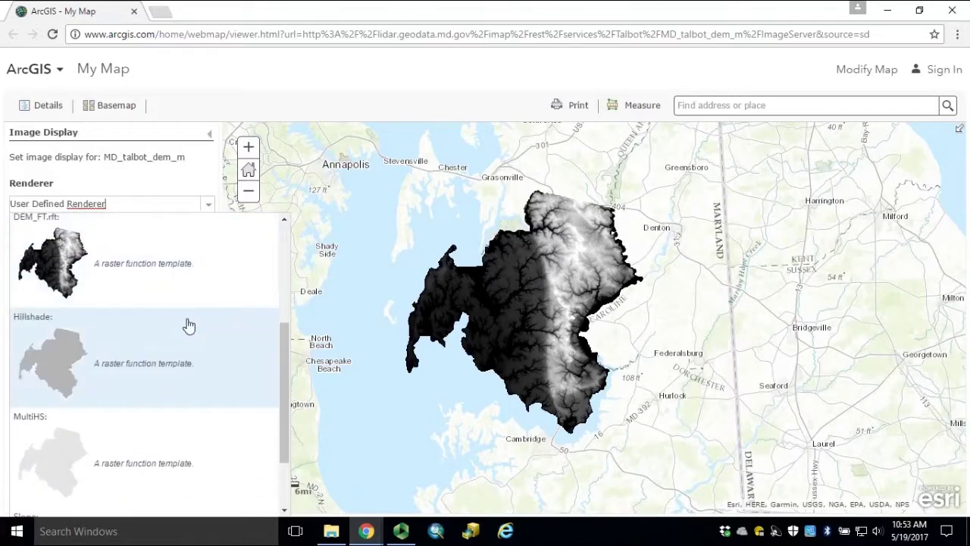
scroll(189, 325, down, 2)
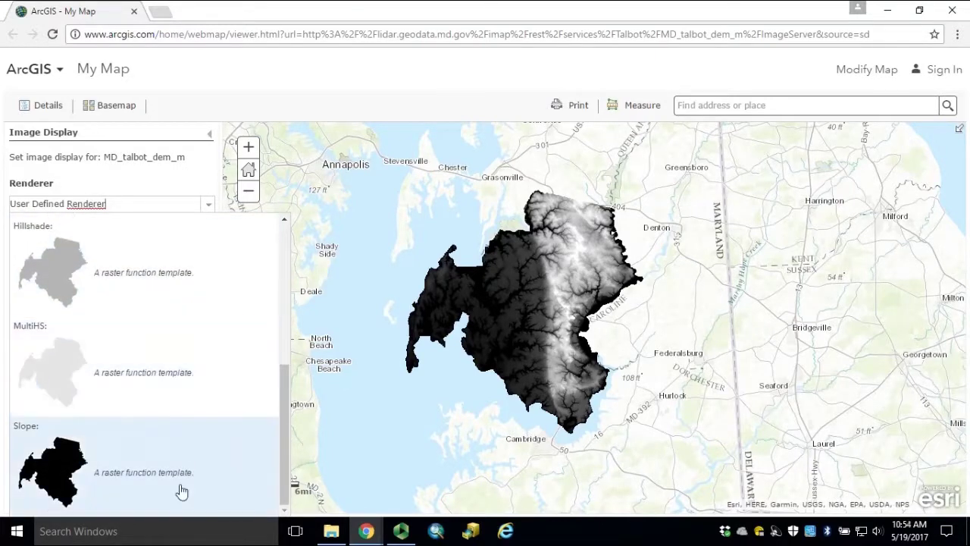
click(75, 480)
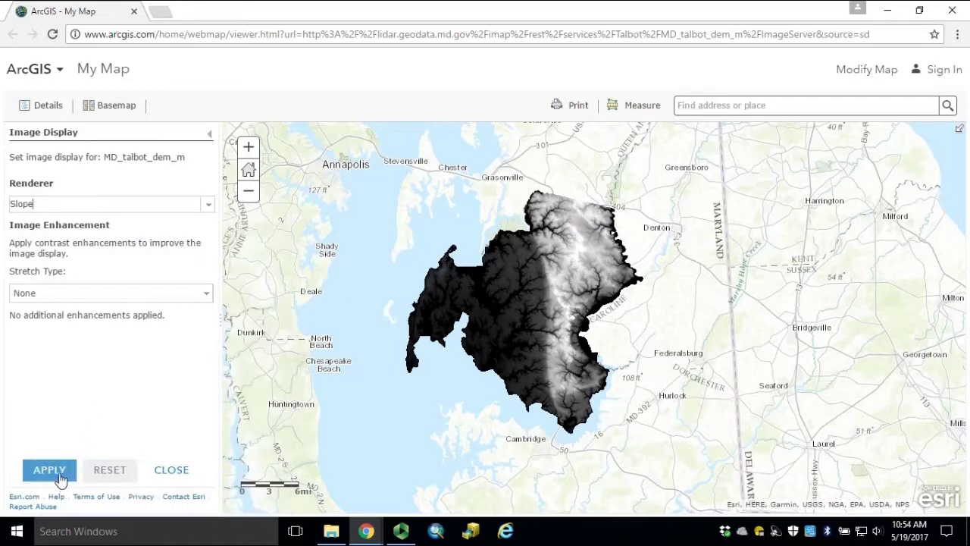
click(59, 474)
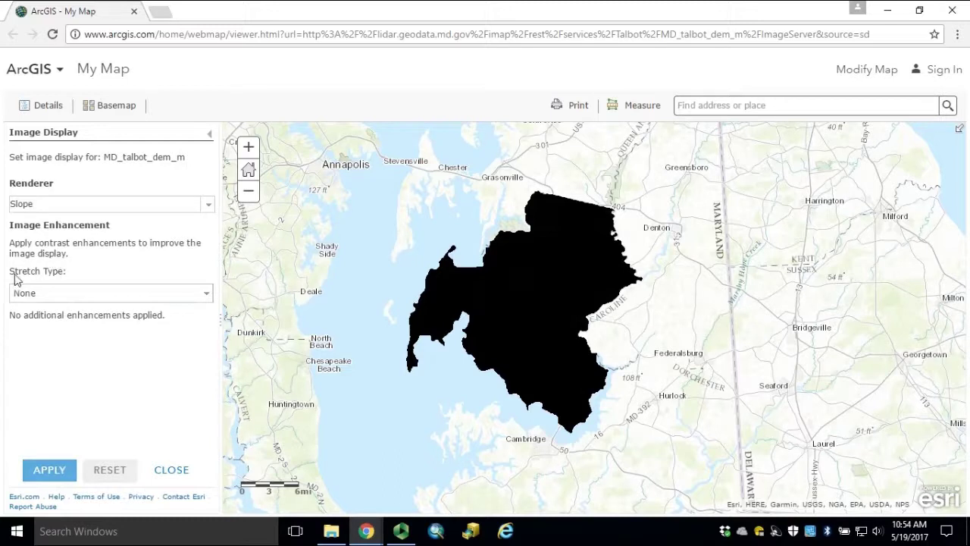
Step: Apply a Minimum and Maximum stretch with dynamic range adjustment to the slope image, and close the image display settings
click(208, 295)
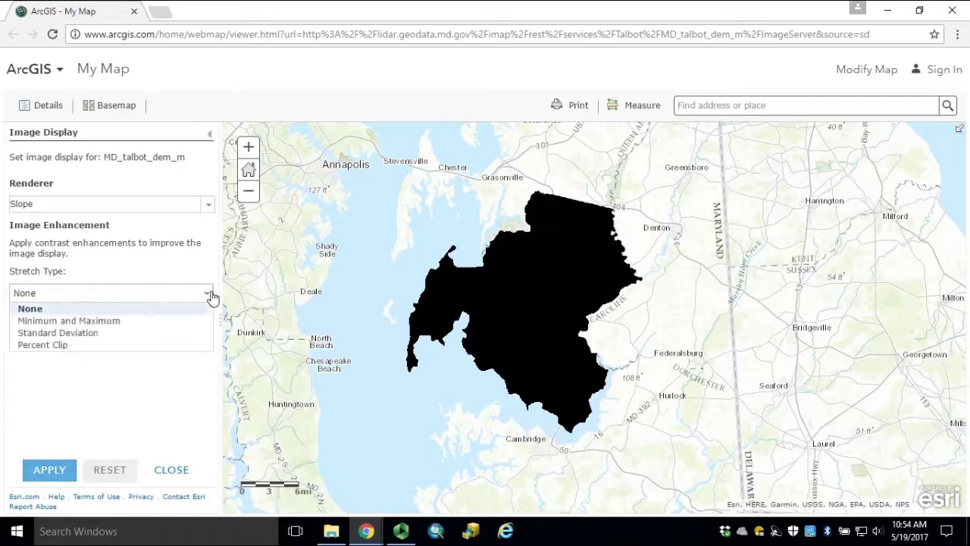
click(92, 321)
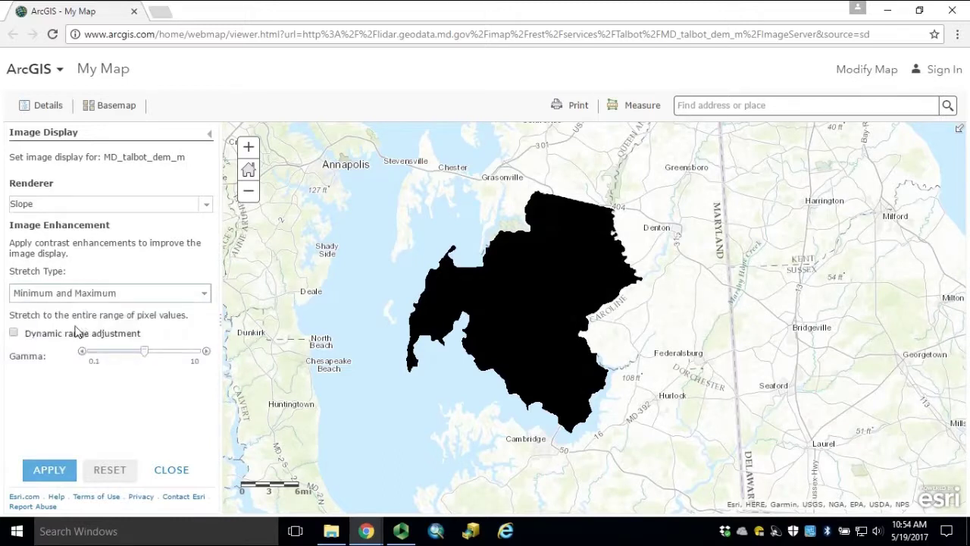
click(14, 333)
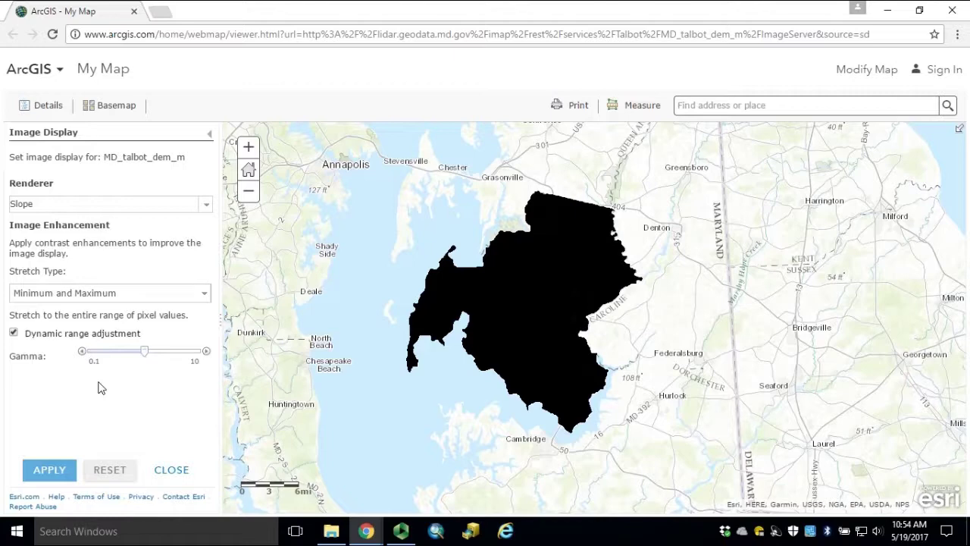
click(60, 473)
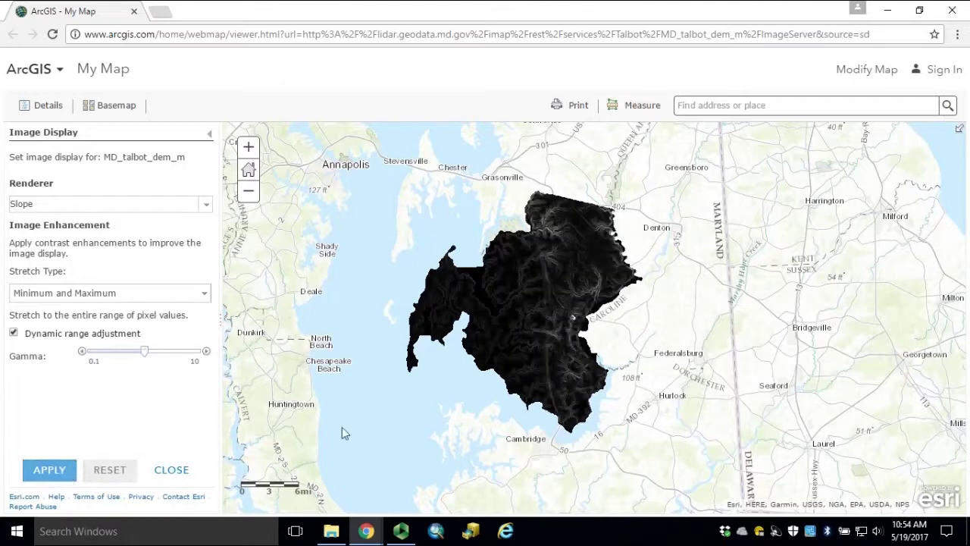
scroll(537, 317, up, 3)
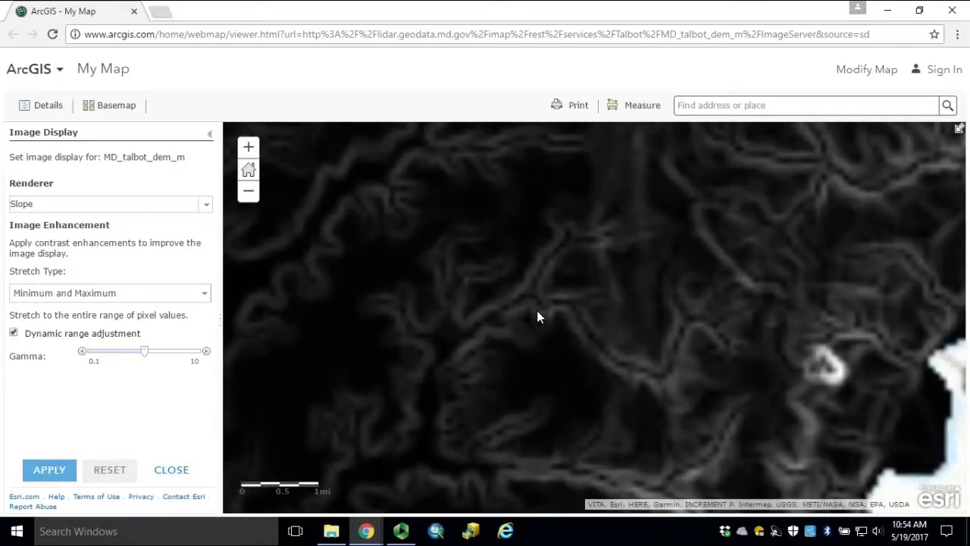
scroll(333, 320, up, 1)
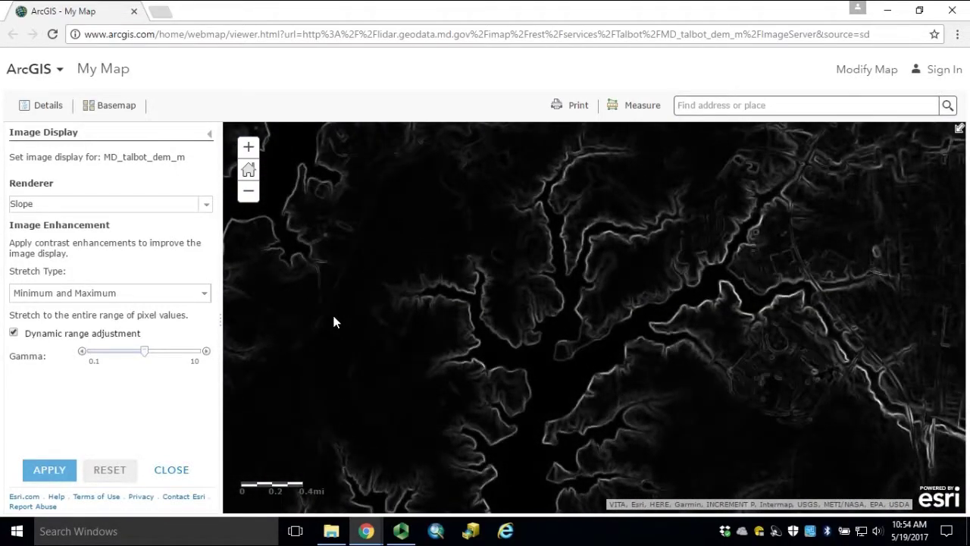
click(172, 471)
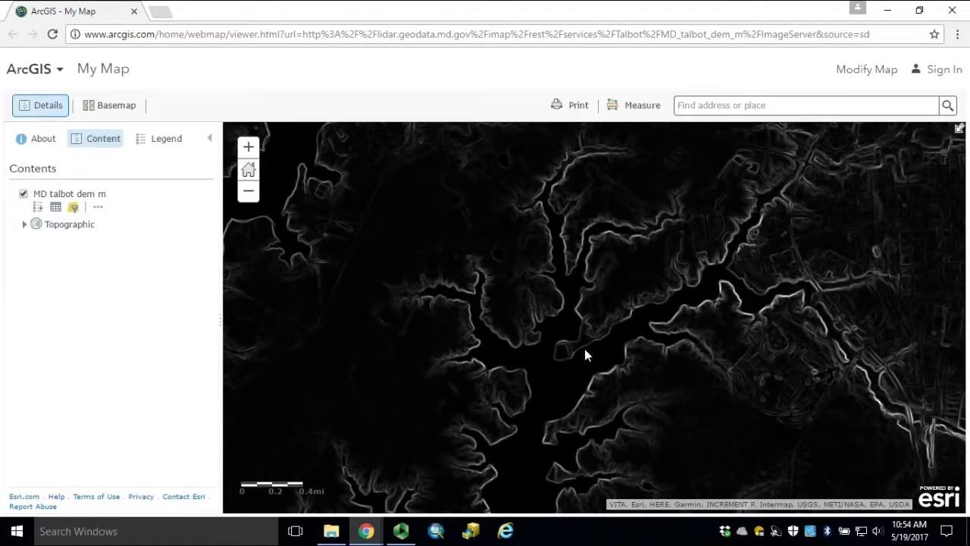
scroll(320, 371, up, 2)
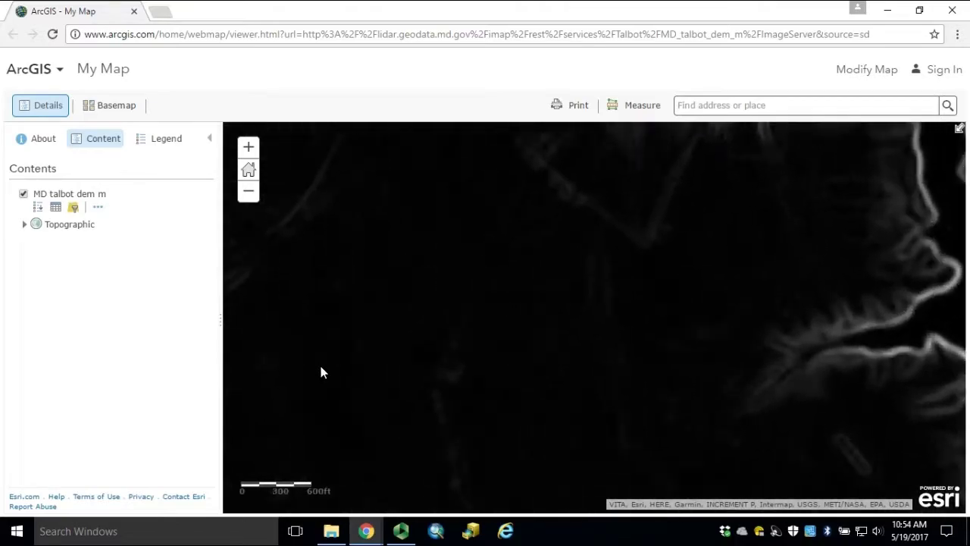